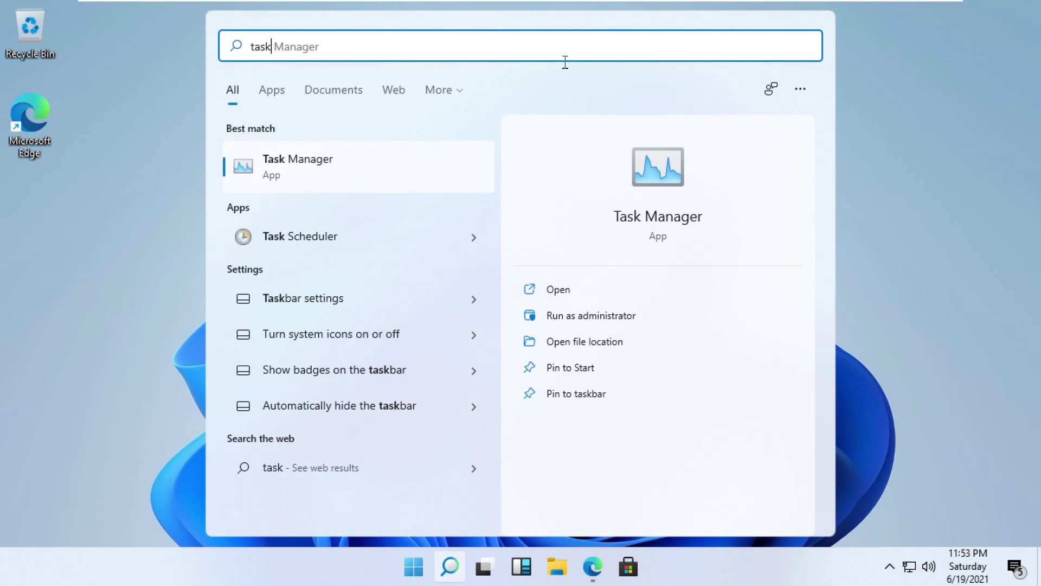
- Open Task Manager in full view and start a new task, browsing for its program
left_click(303, 167)
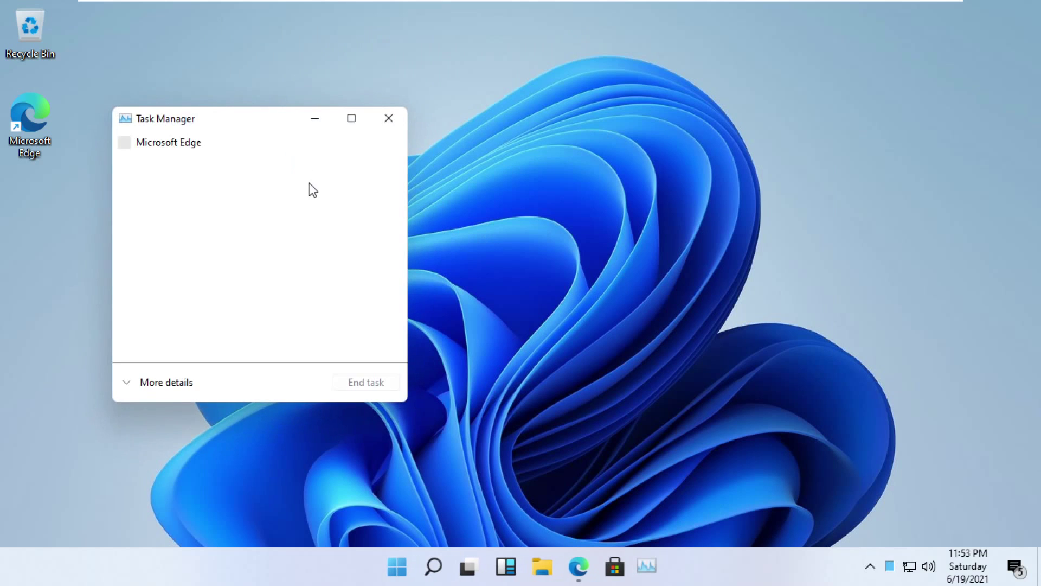
left_click(135, 385)
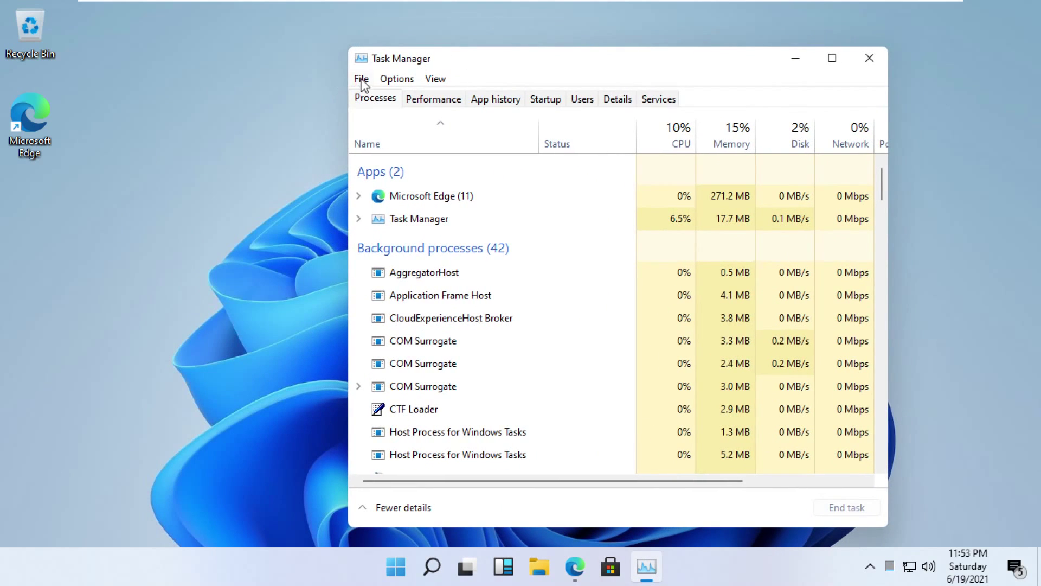
left_click(361, 80)
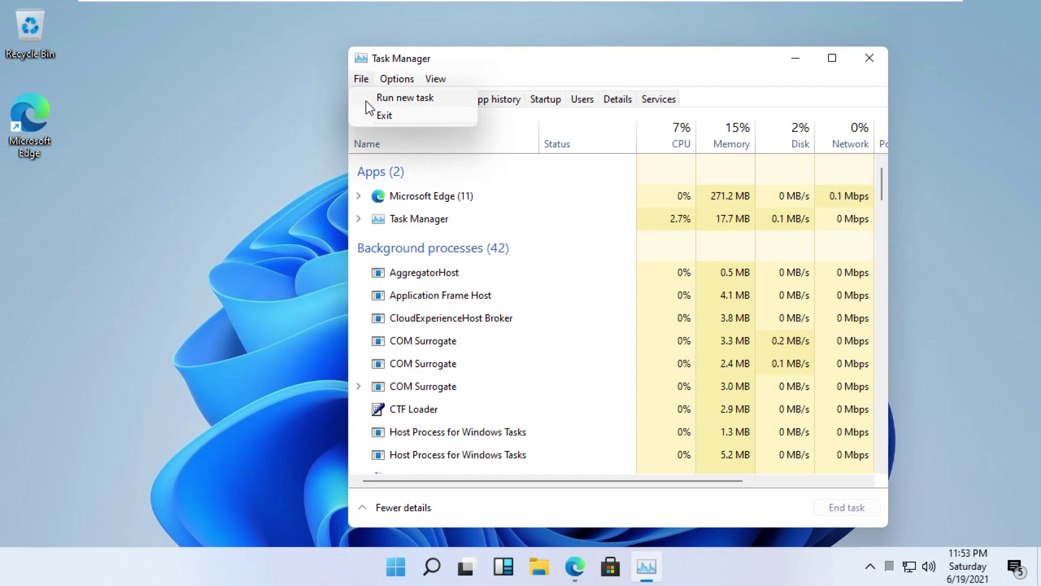
left_click(369, 99)
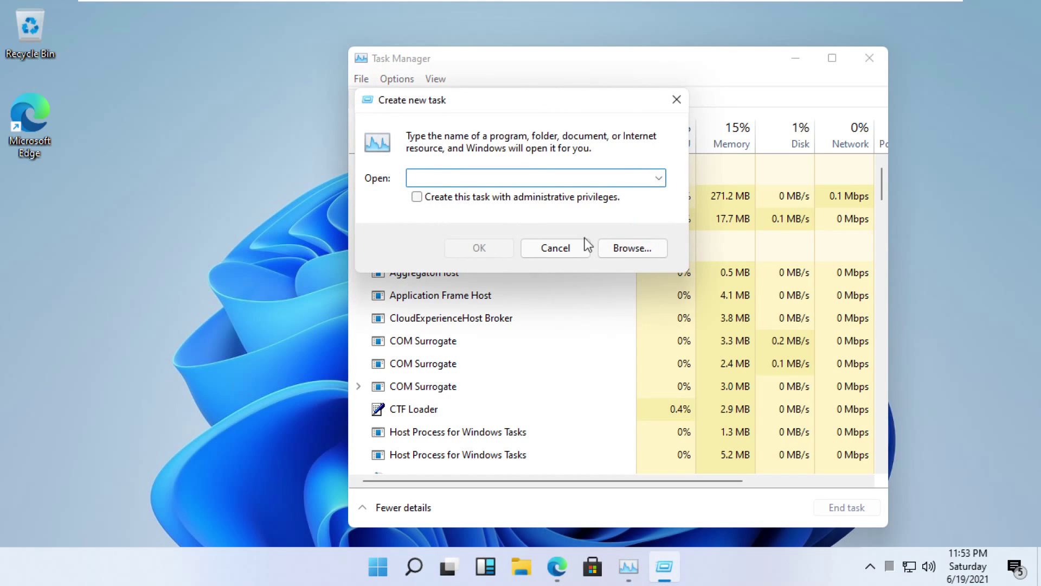
left_click(630, 248)
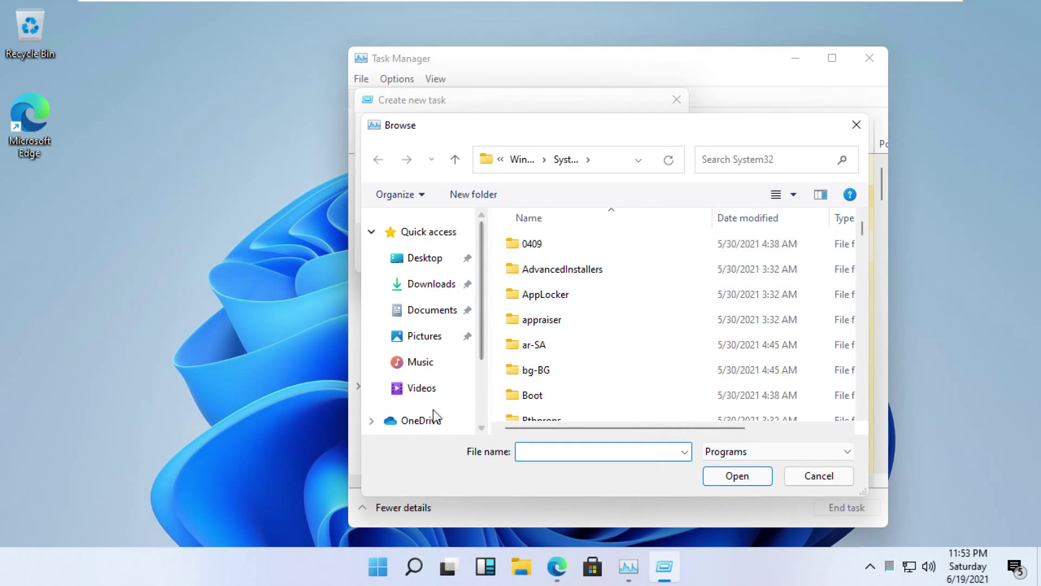
- Browse through This PC and Local Disk (C:) to the C:\Windows\System32 folder
scroll(409, 390, "down", 2)
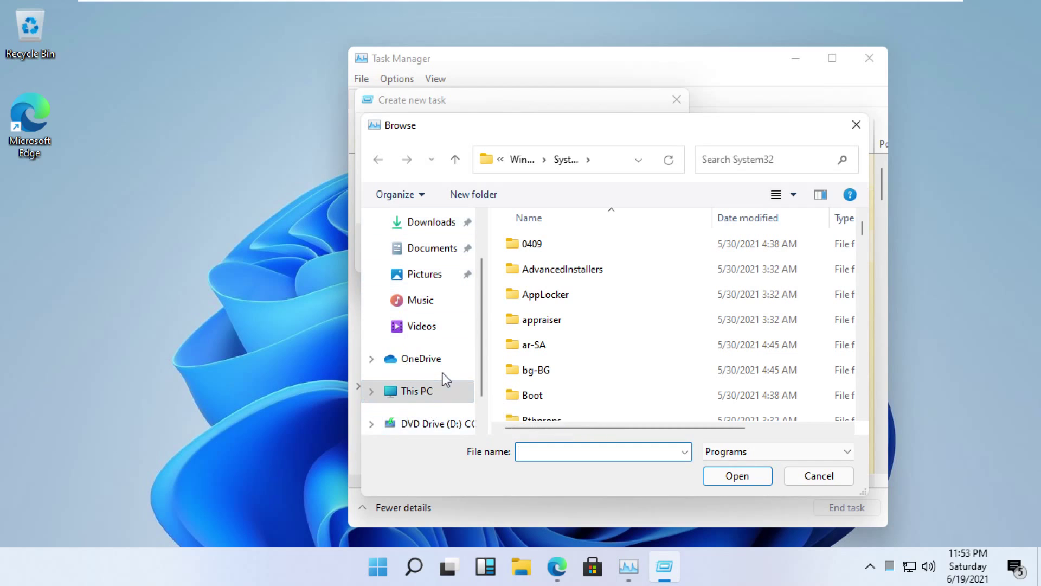
scroll(441, 381, "down", 1)
scroll(504, 374, "down", 2)
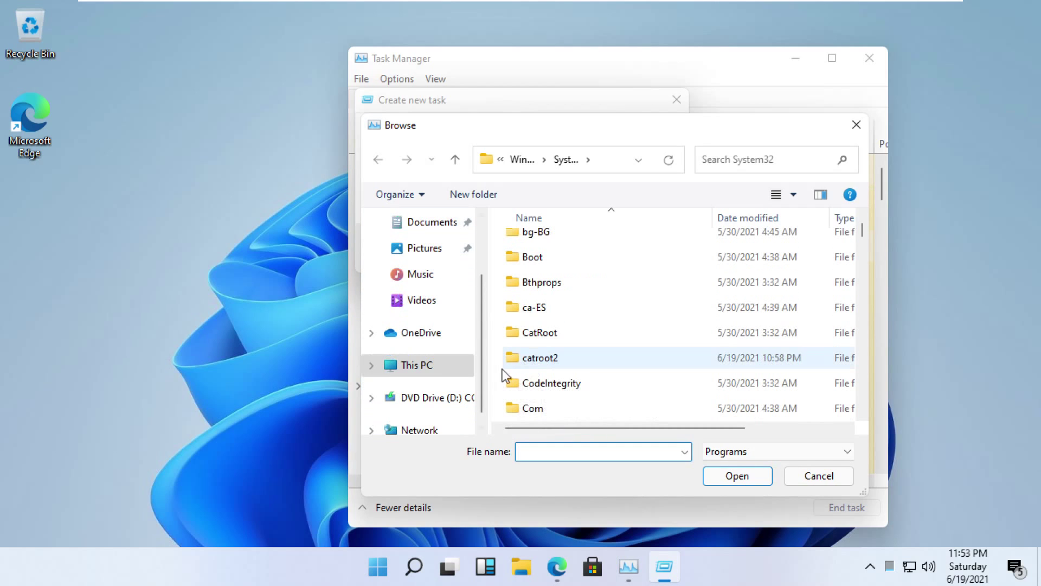
left_click(418, 368)
left_click(588, 288)
scroll(584, 296, "down", 1)
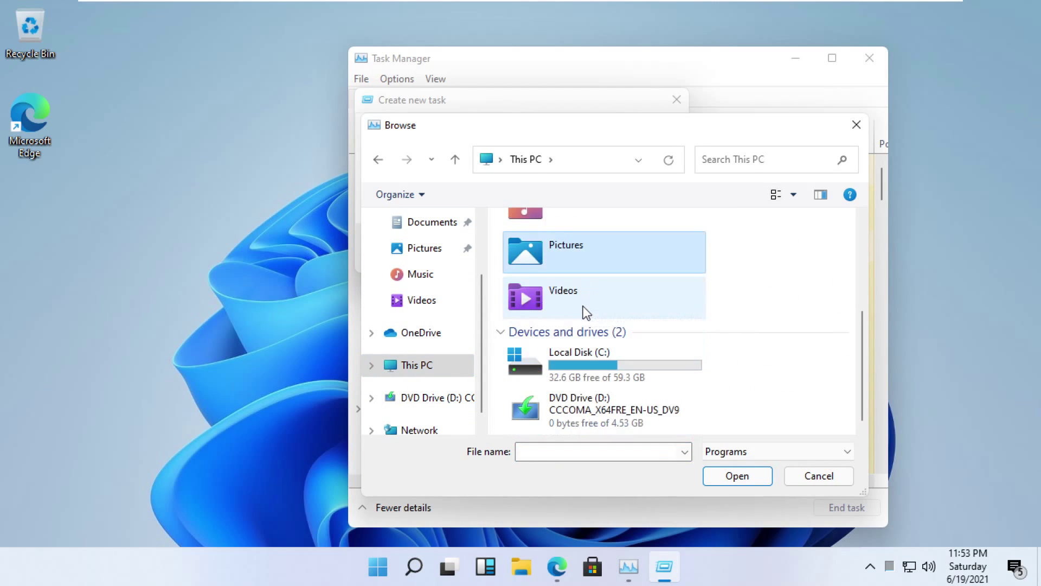
double_click(586, 366)
left_click(589, 319)
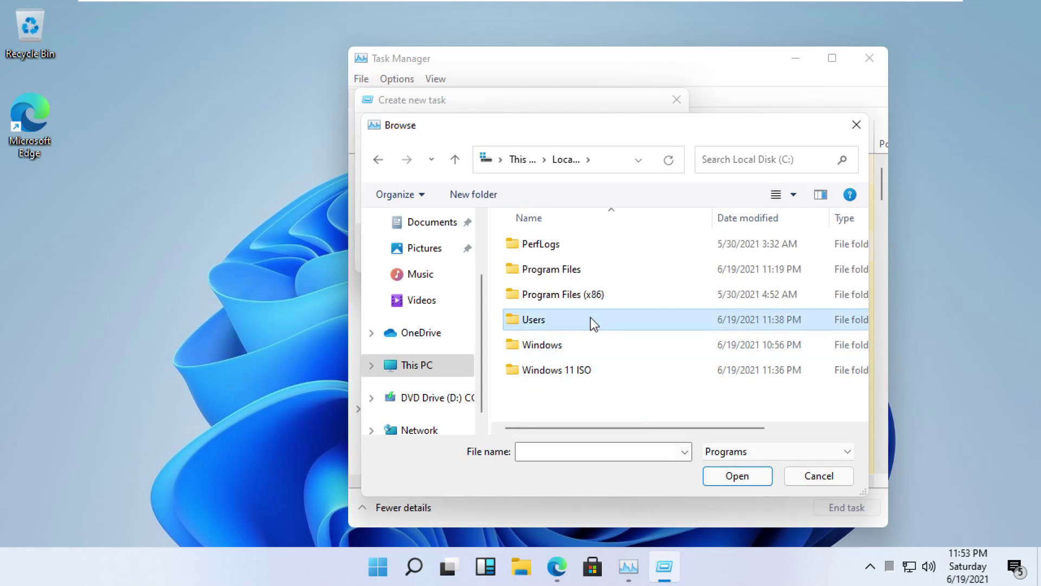
double_click(539, 346)
left_click(562, 274)
type("system")
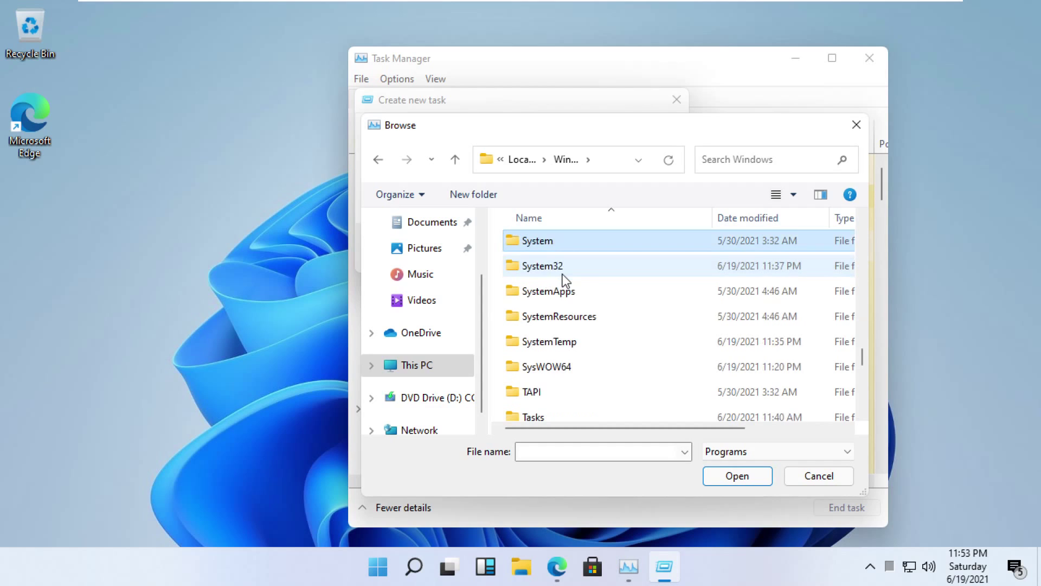
key("Return")
key("BackSpace")
key("Down")
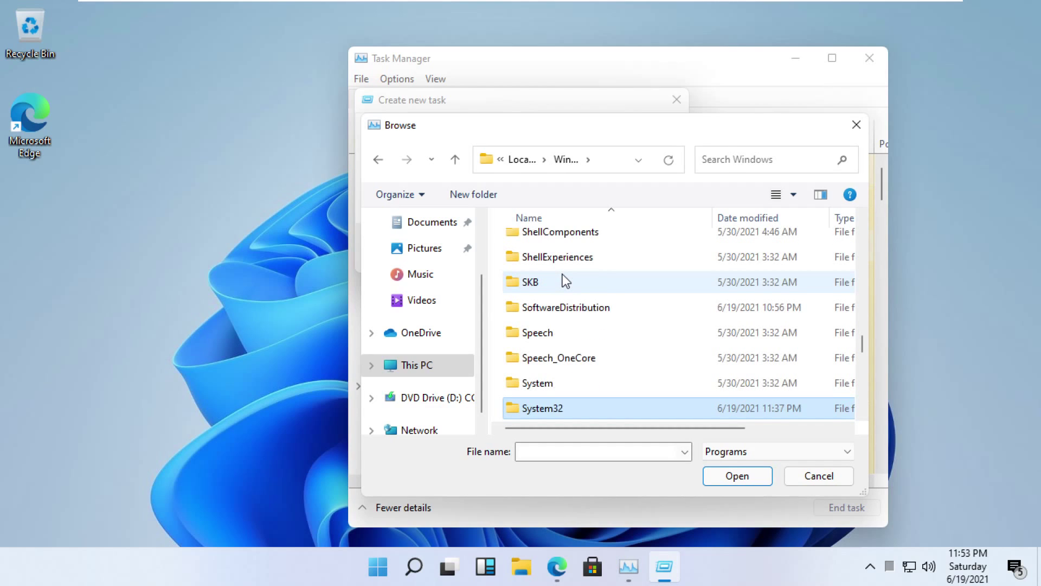
key("Return")
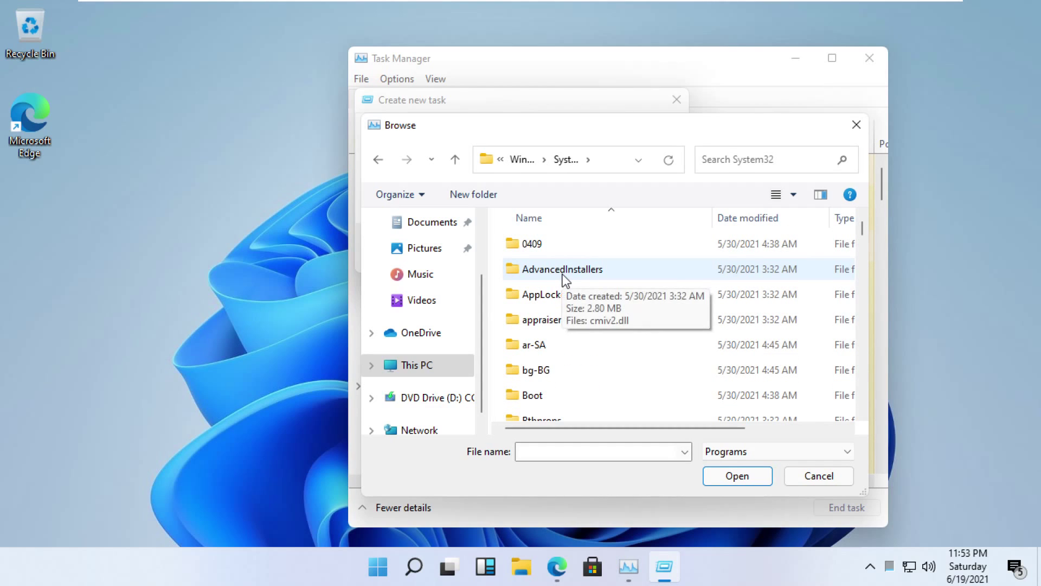
- Pick gpupdate.exe as the program and tick 'Create this task with administrative privileges'
type("cmdgpresult")
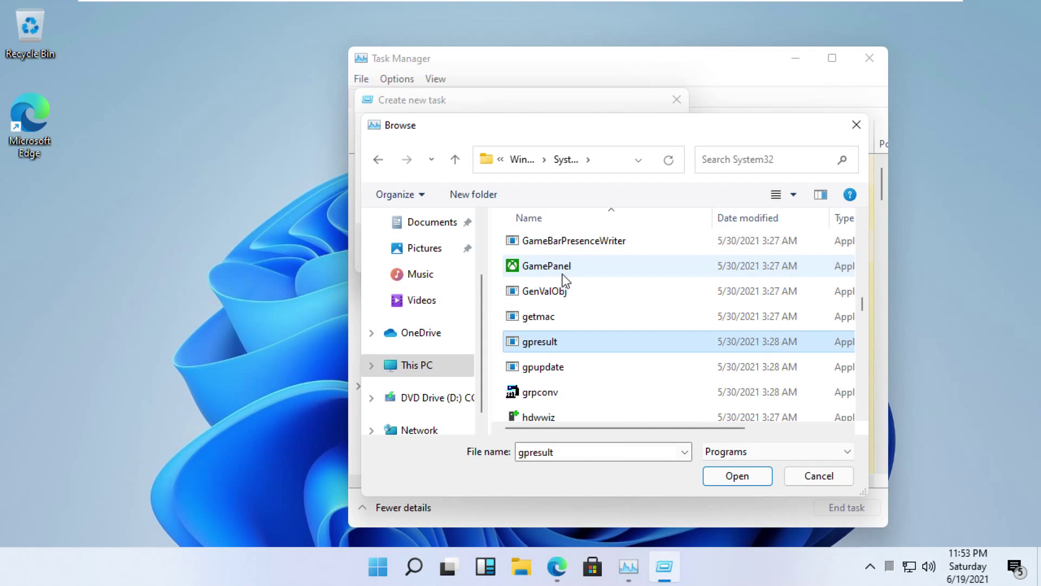
key("Down")
key("Return")
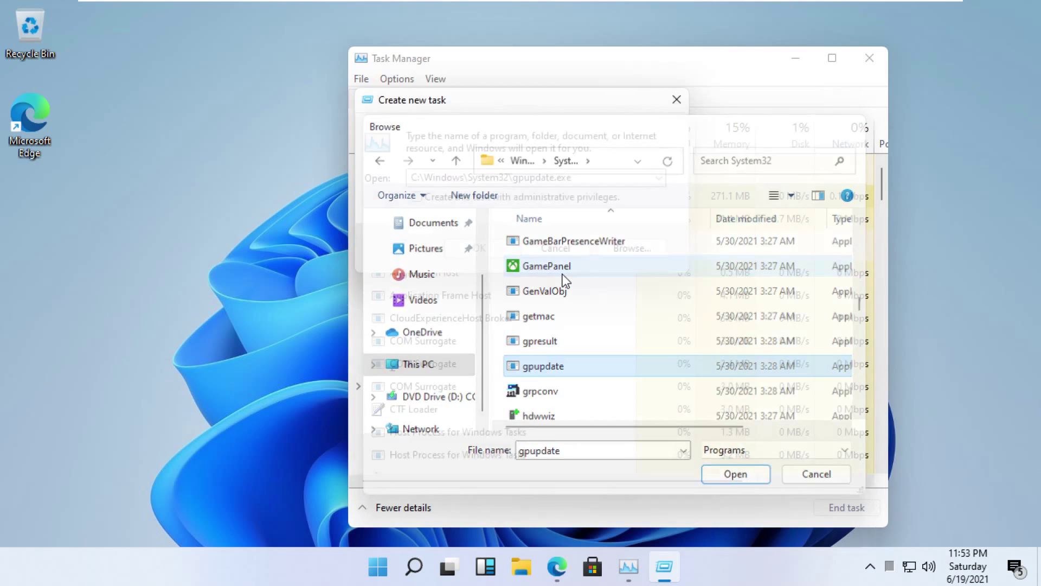
left_click(509, 203)
- Run gpupdate.exe as administrator, then minimize its console and Task Manager
left_click(479, 248)
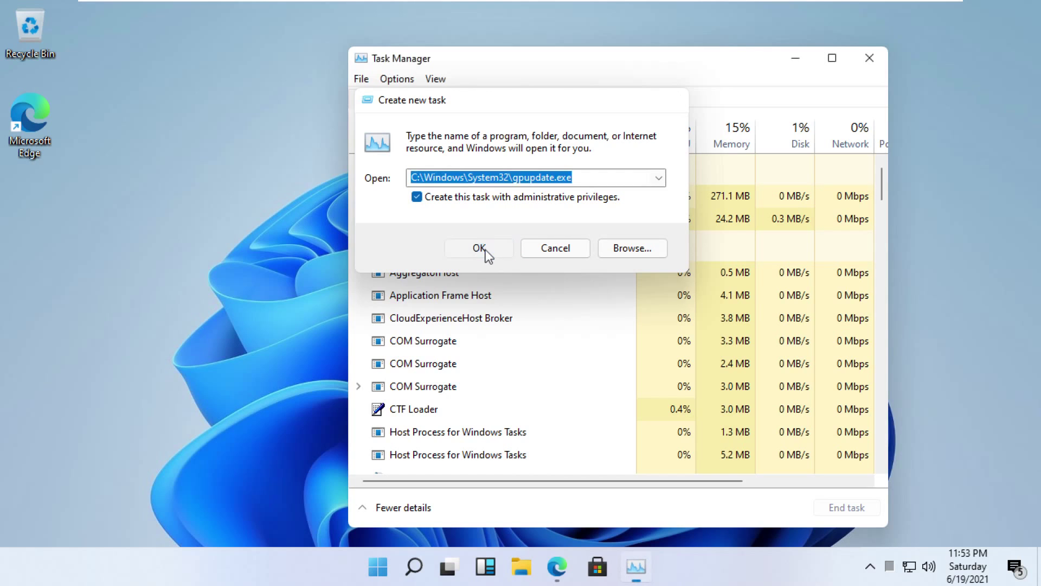
left_click_drag(476, 144, 480, 109)
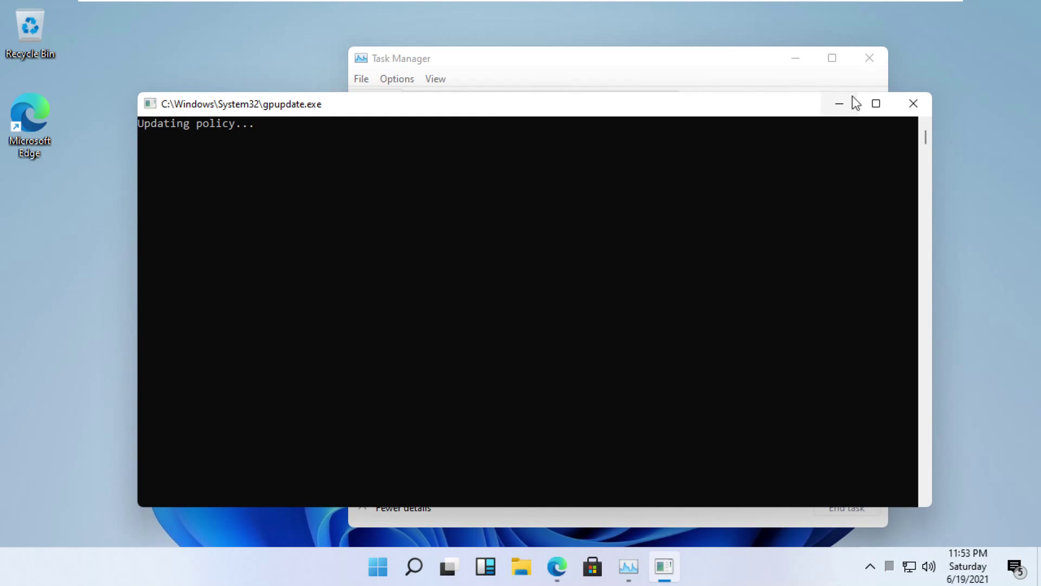
left_click(835, 112)
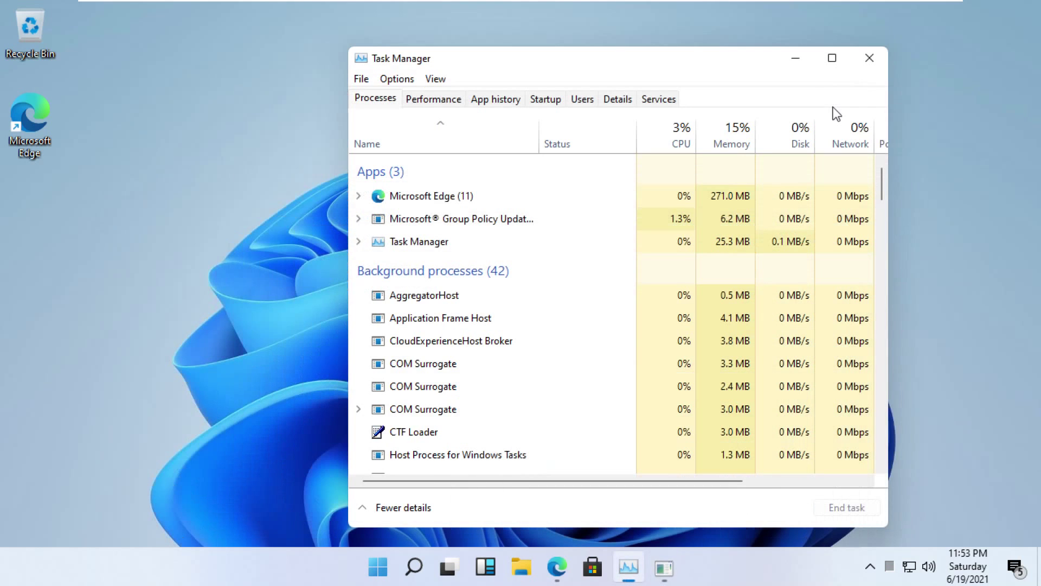
left_click(785, 60)
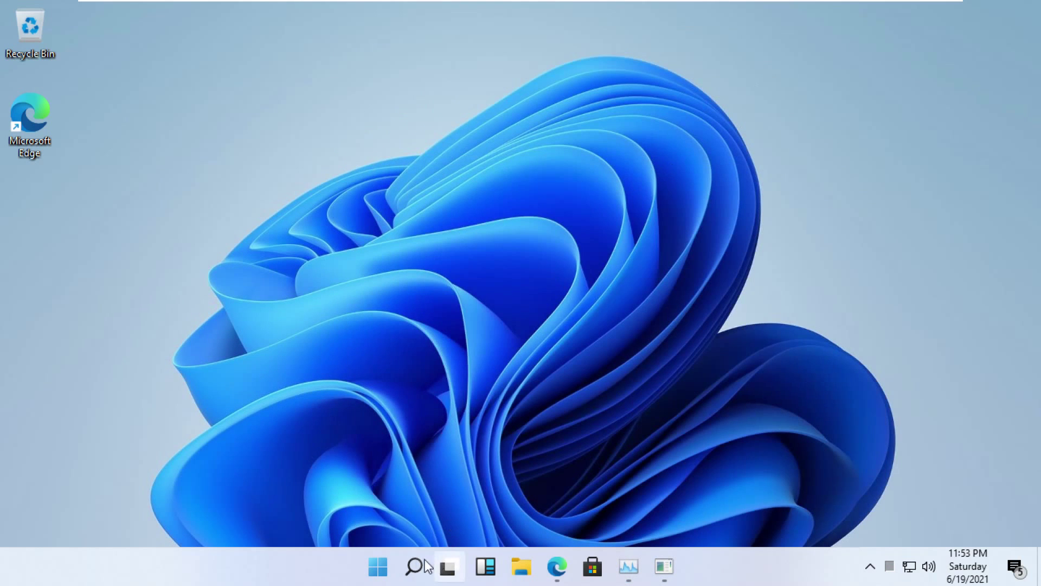
- Open the Windows Features list from Control Panel's Programs page
left_click(413, 565)
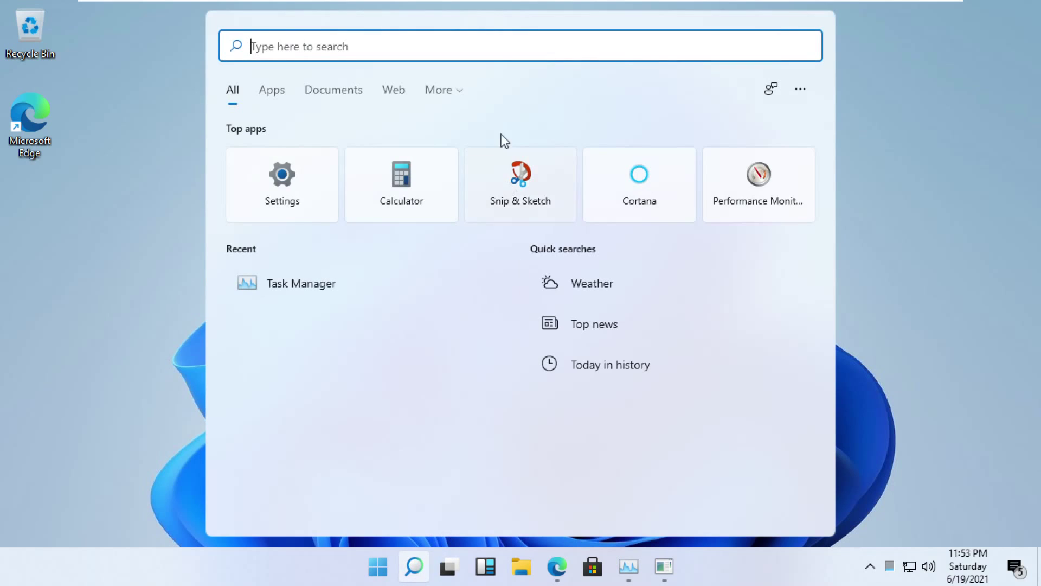
type("contr")
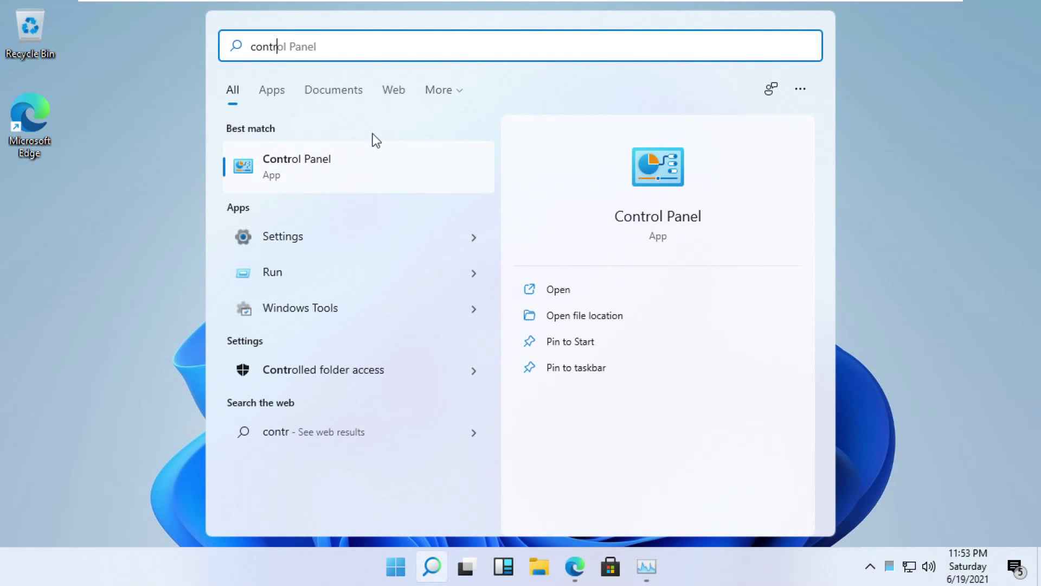
left_click(328, 162)
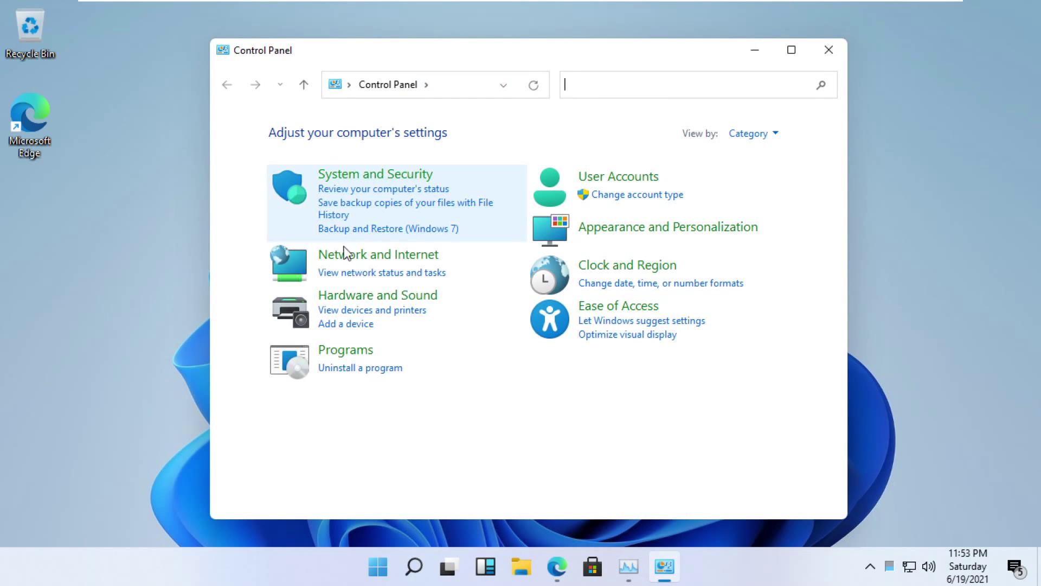
left_click(370, 359)
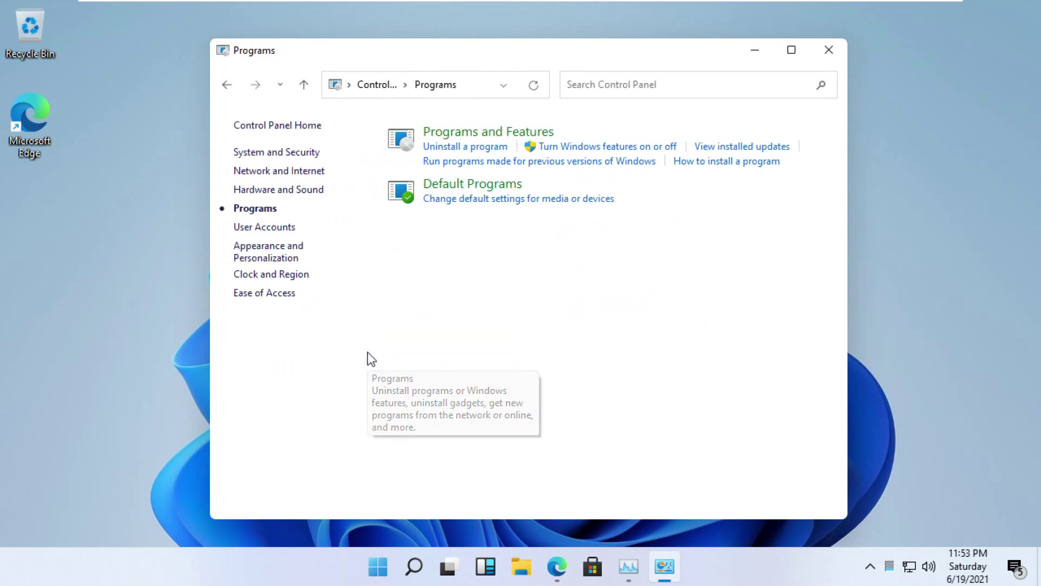
left_click(577, 148)
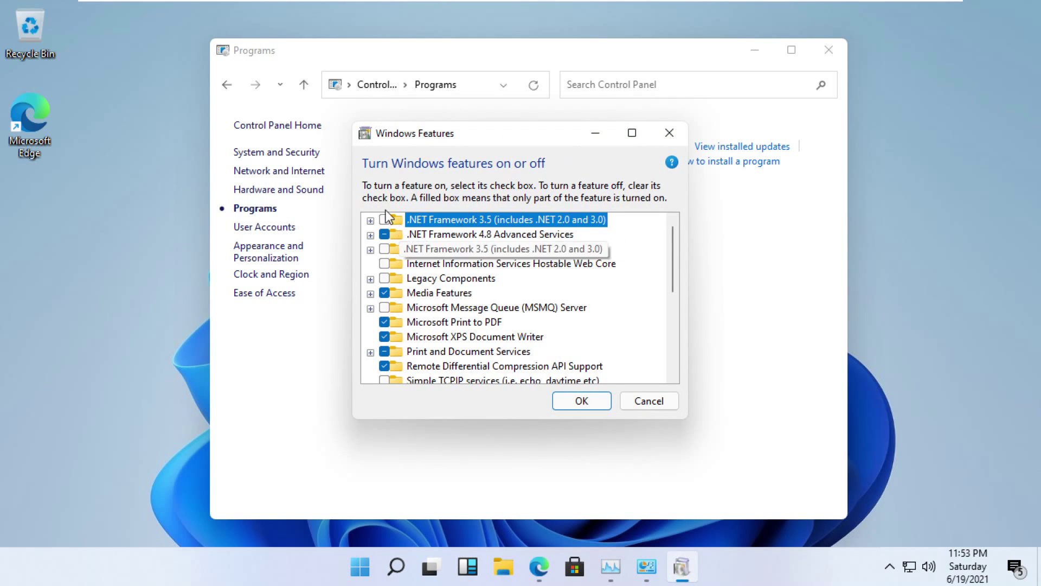
- Enable .NET Framework 3.5 and let Windows Update download its required files
left_click(384, 221)
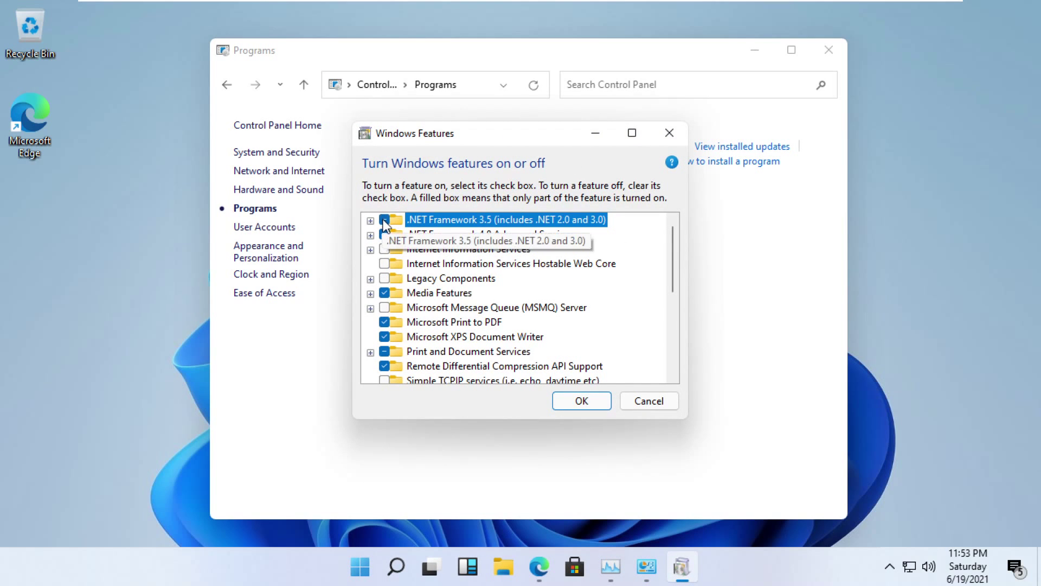
left_click(589, 395)
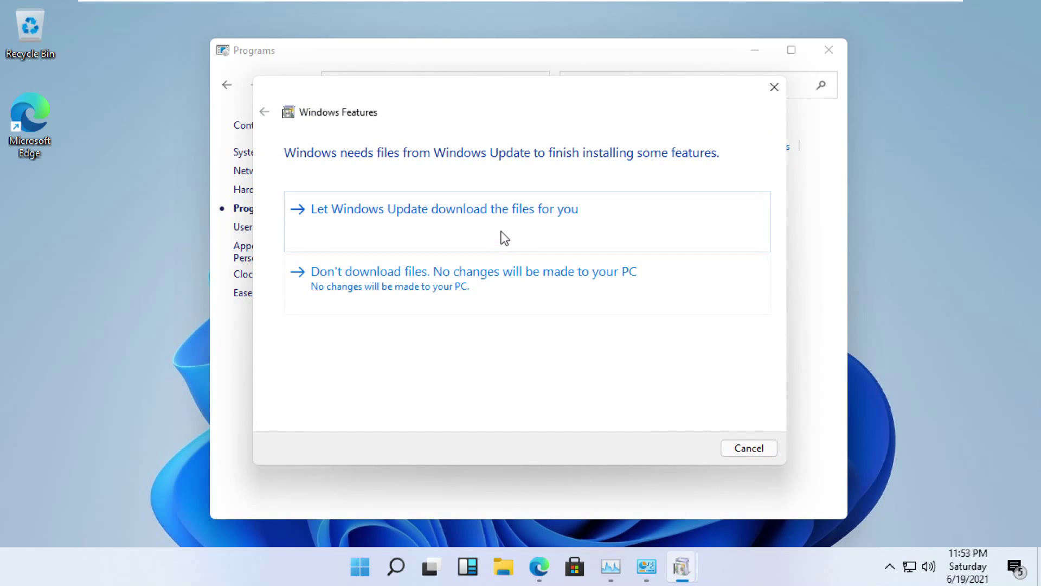
left_click(504, 237)
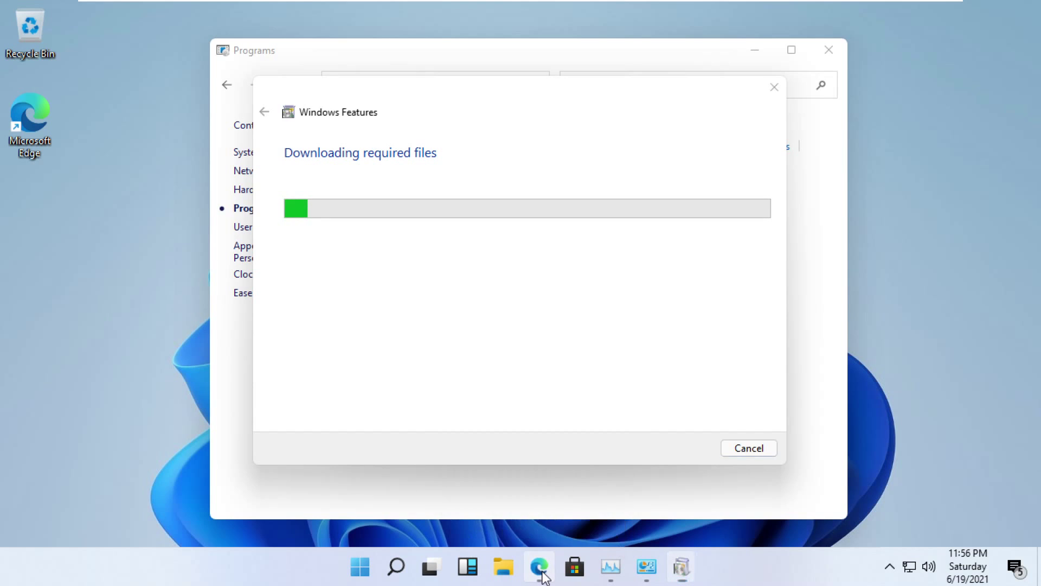
left_click(540, 567)
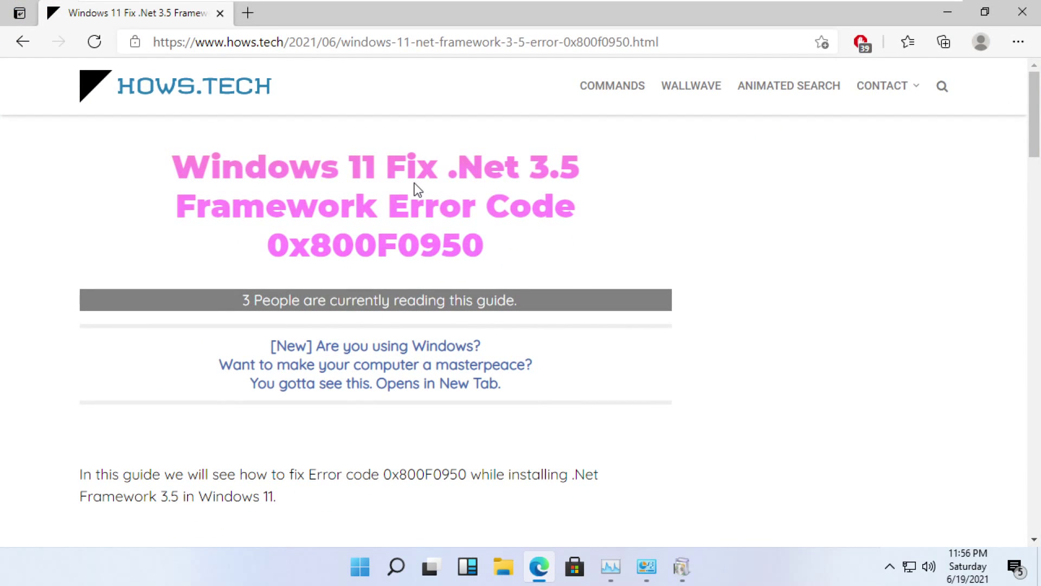
- Open the Net3.5 Cab File and .Net 3.5 Feature download links in new Edge tabs
scroll(418, 189, "down", 20)
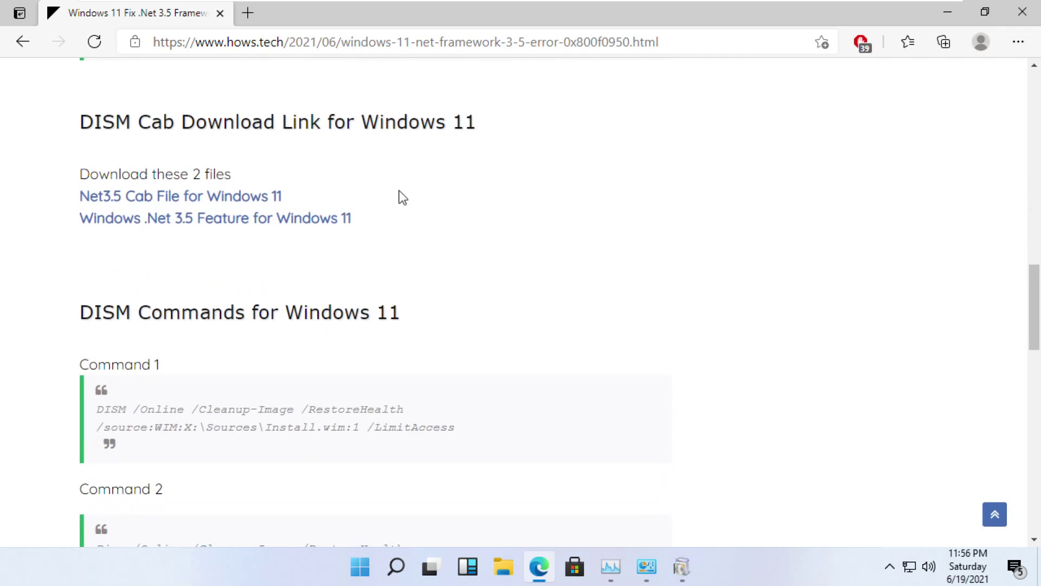
right_click(244, 196)
left_click(296, 217)
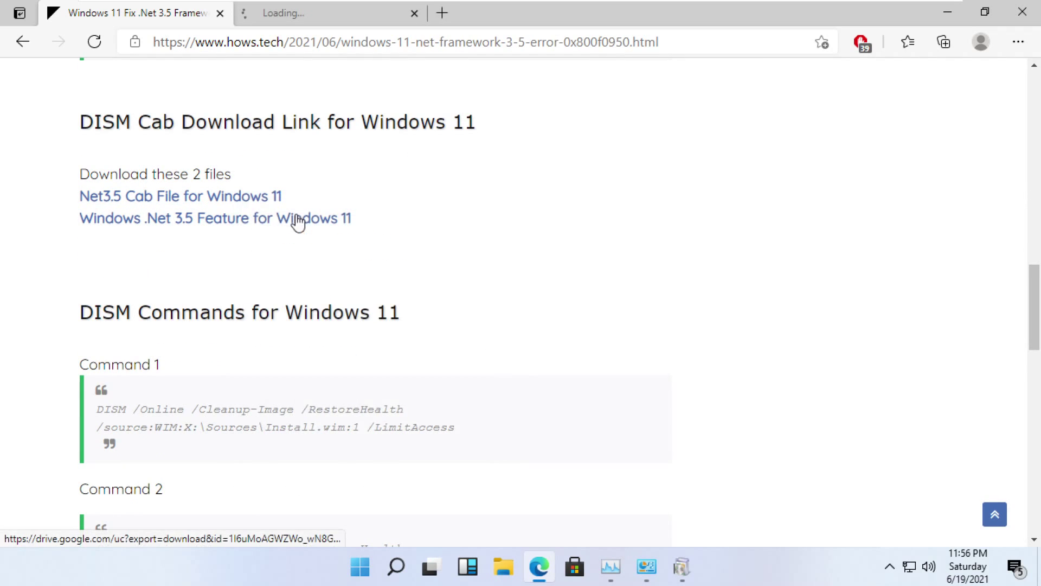
right_click(296, 224)
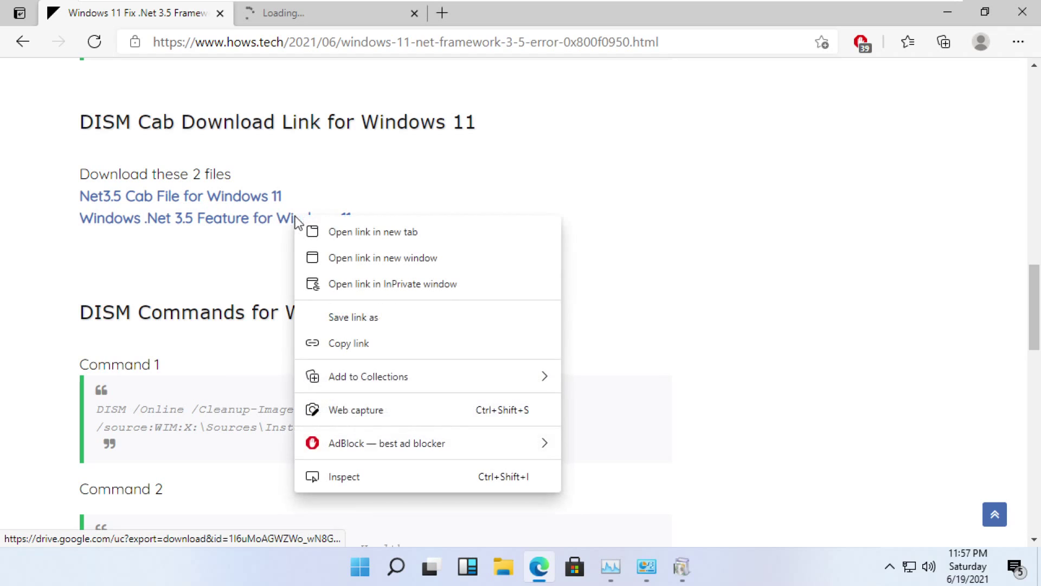
left_click(327, 234)
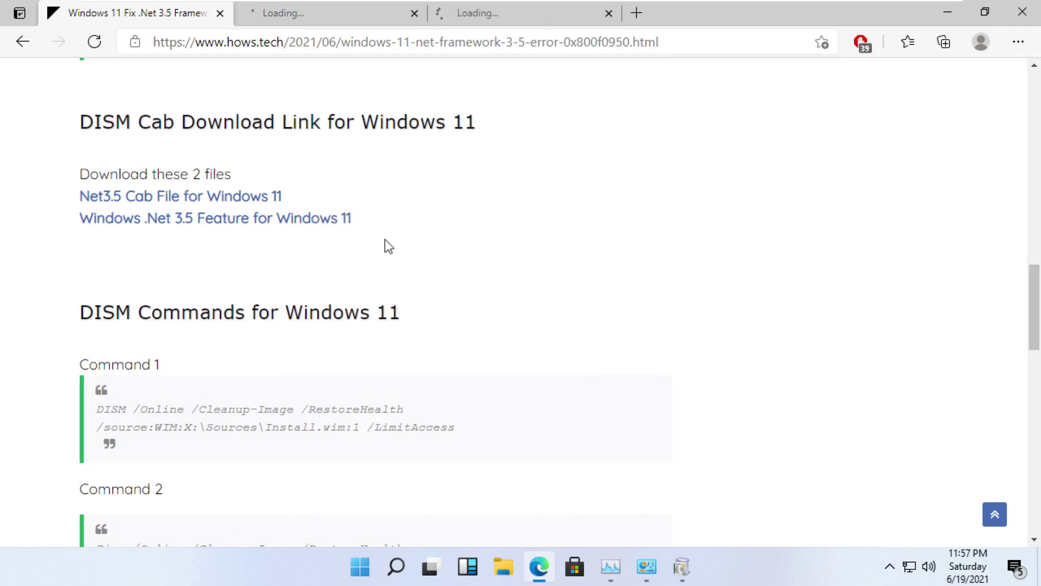
scroll(345, 355, "up", 3)
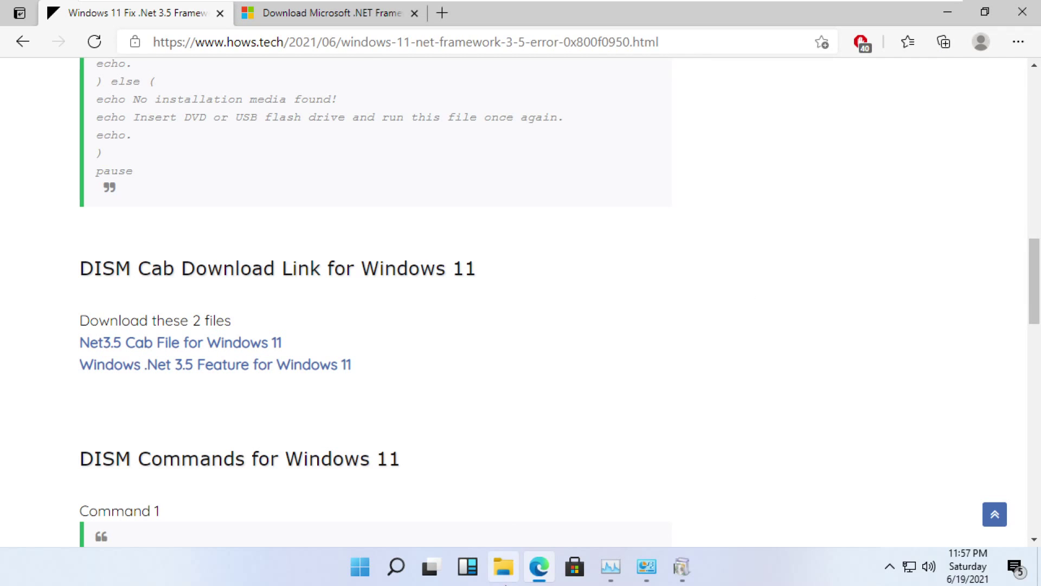
left_click(507, 576)
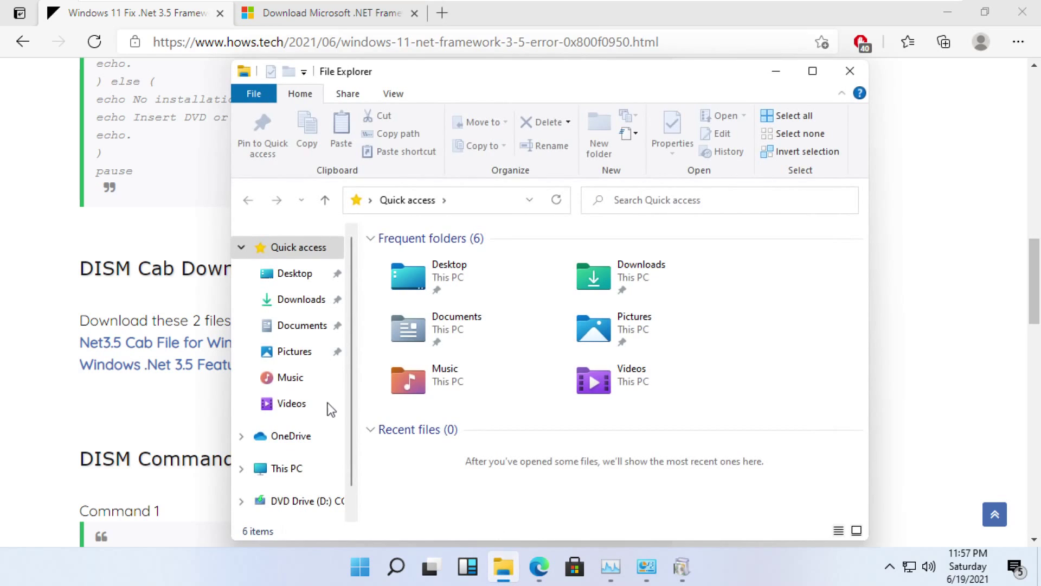
- Select and copy the two netfx3 cabinet files in Downloads
left_click(294, 300)
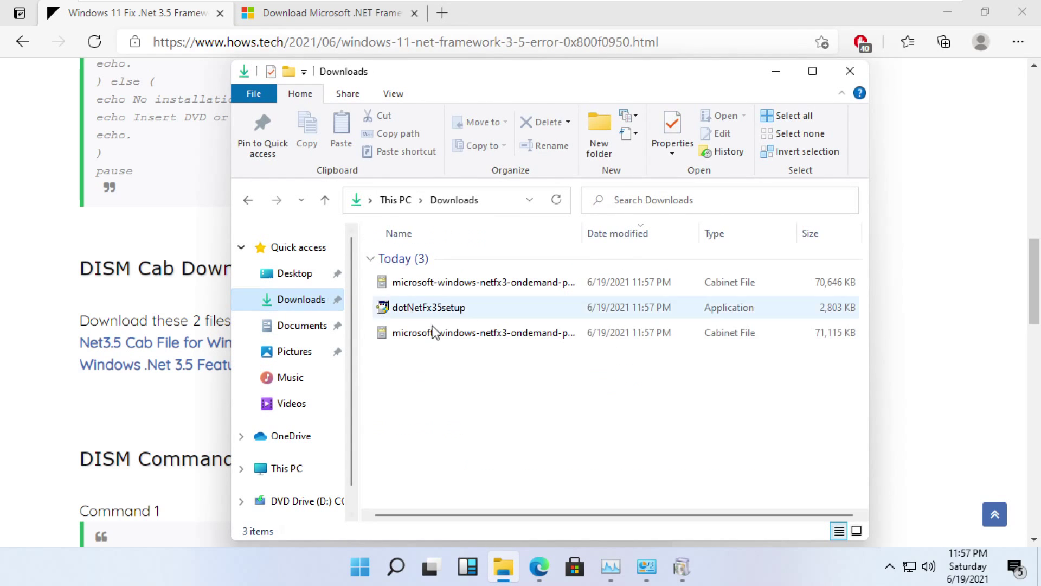
left_click_drag(451, 298, 448, 251)
left_click(466, 368)
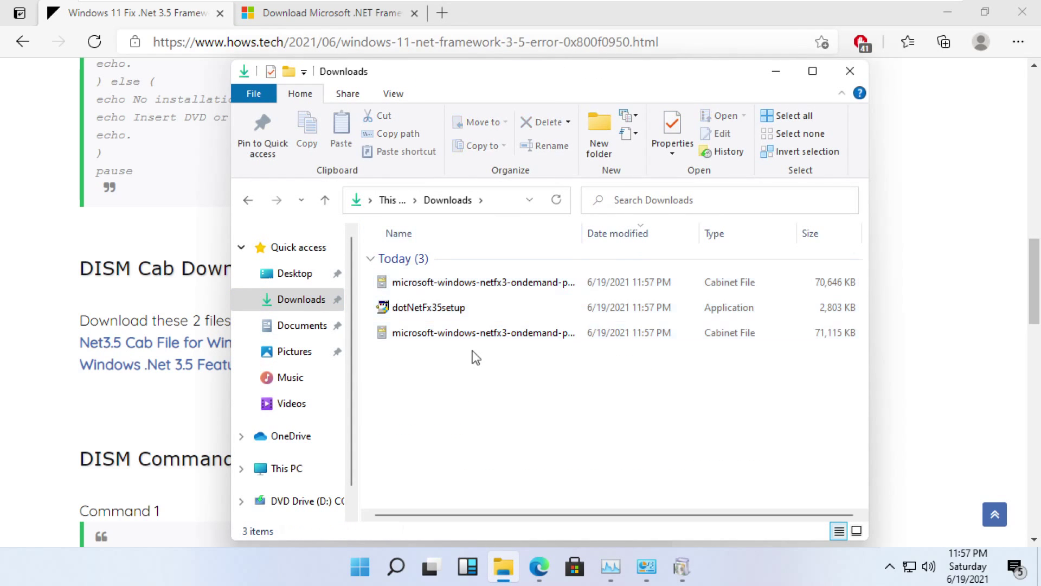
left_click(470, 340)
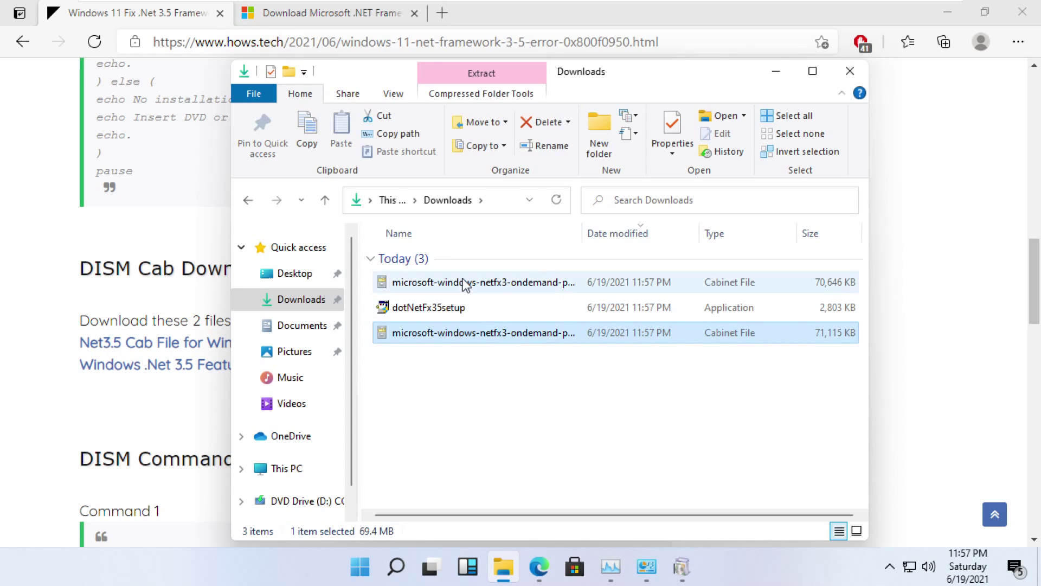
left_click(463, 279, "ctrl")
right_click(463, 279)
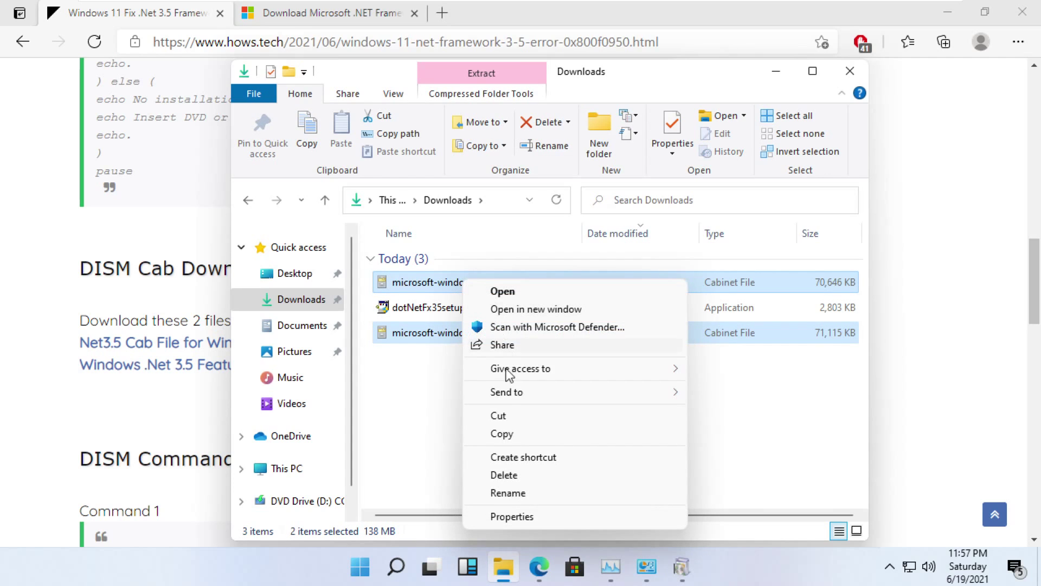
left_click(502, 433)
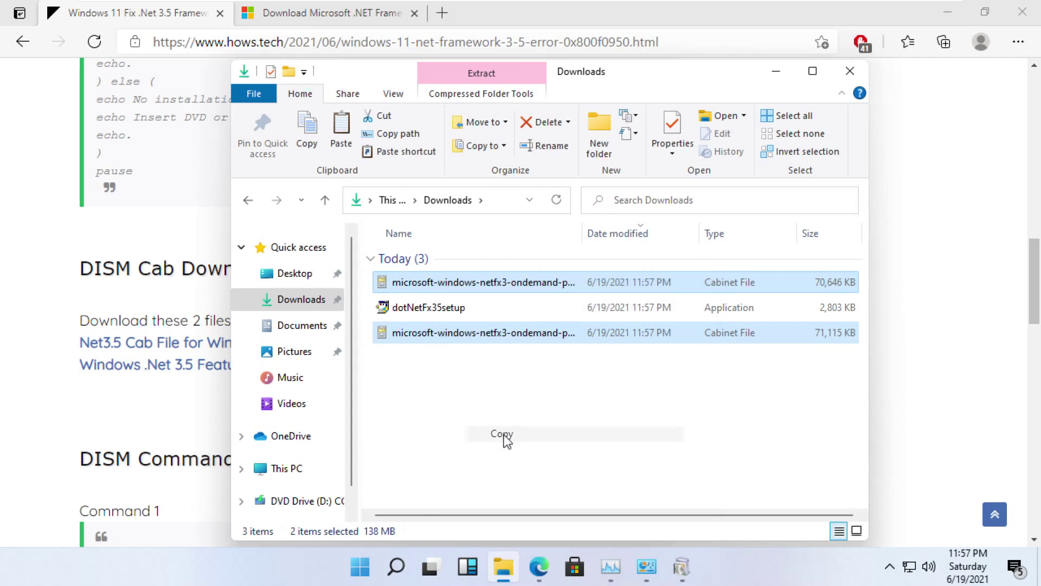
- Paste both cabinet files into the root of Local Disk (C:), granting administrator permission
left_click(300, 469)
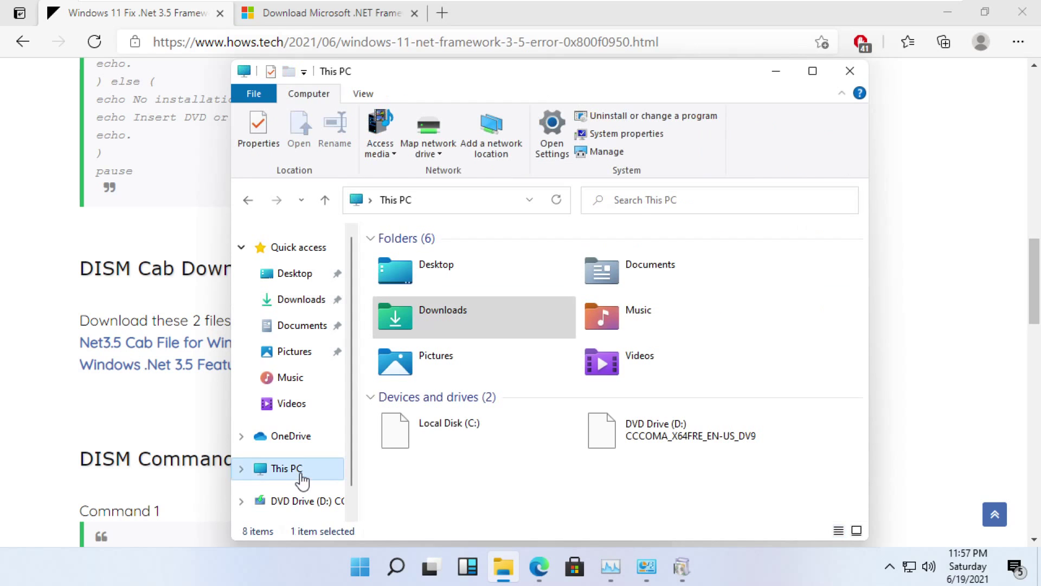
left_click(450, 427)
double_click(450, 427)
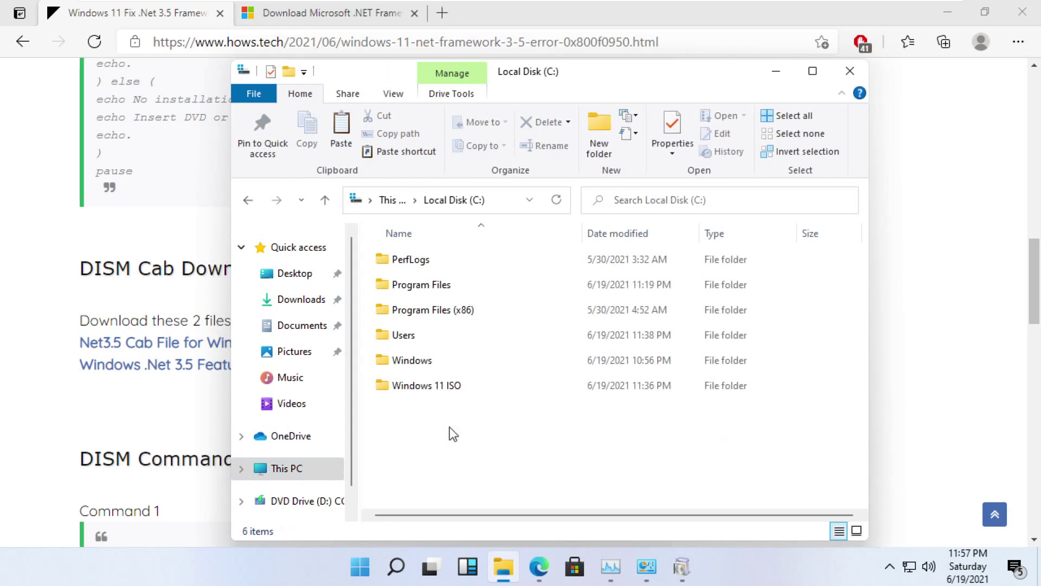
right_click(404, 482)
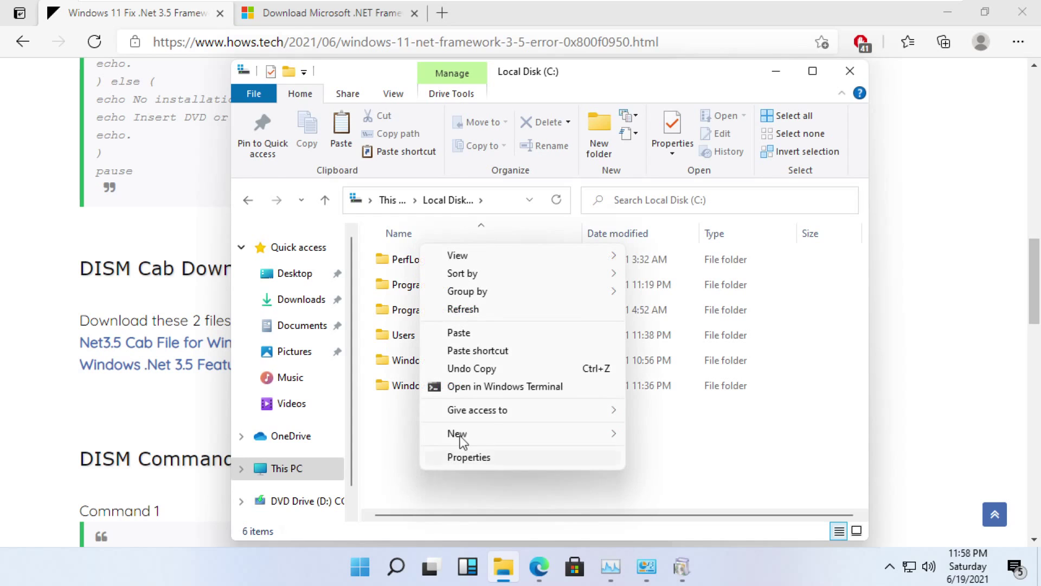
left_click(470, 336)
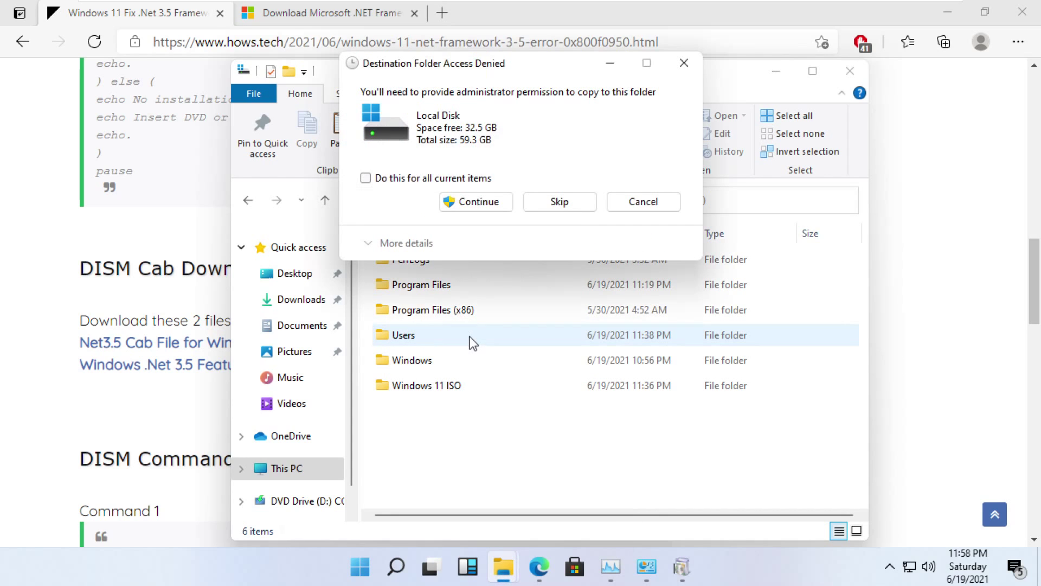
left_click(471, 210)
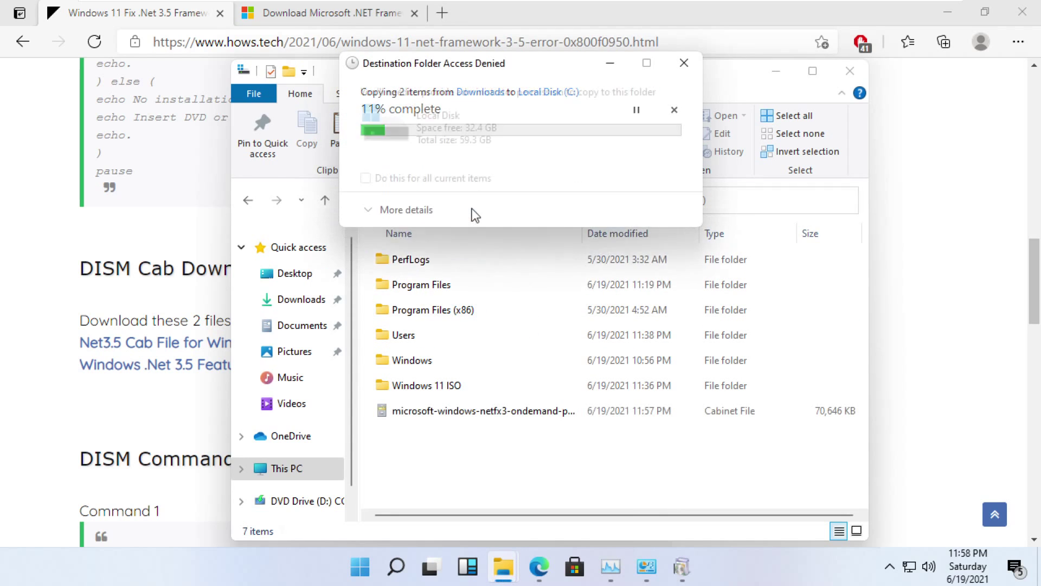
left_click(474, 209)
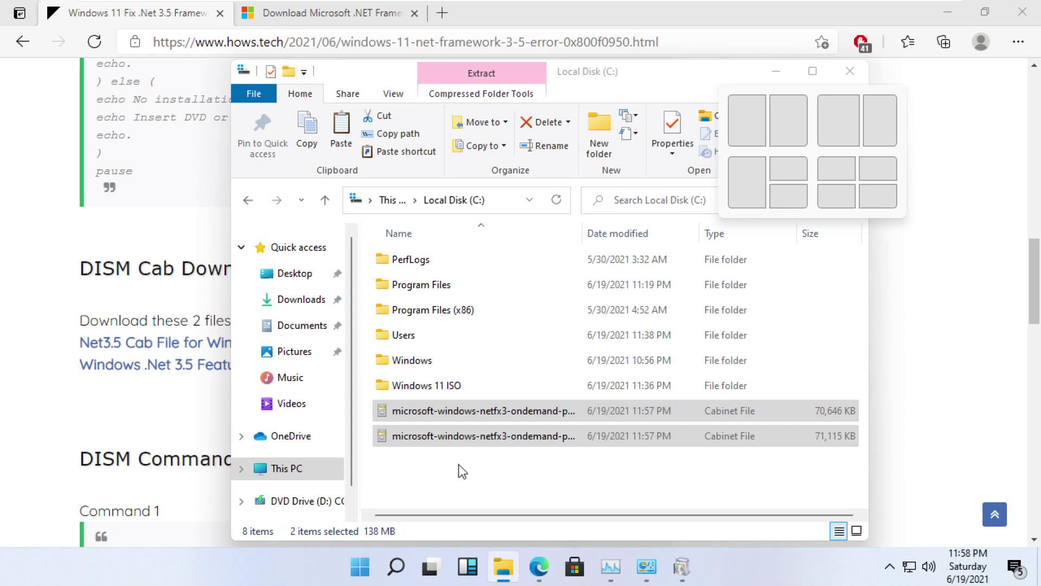
left_click(462, 471)
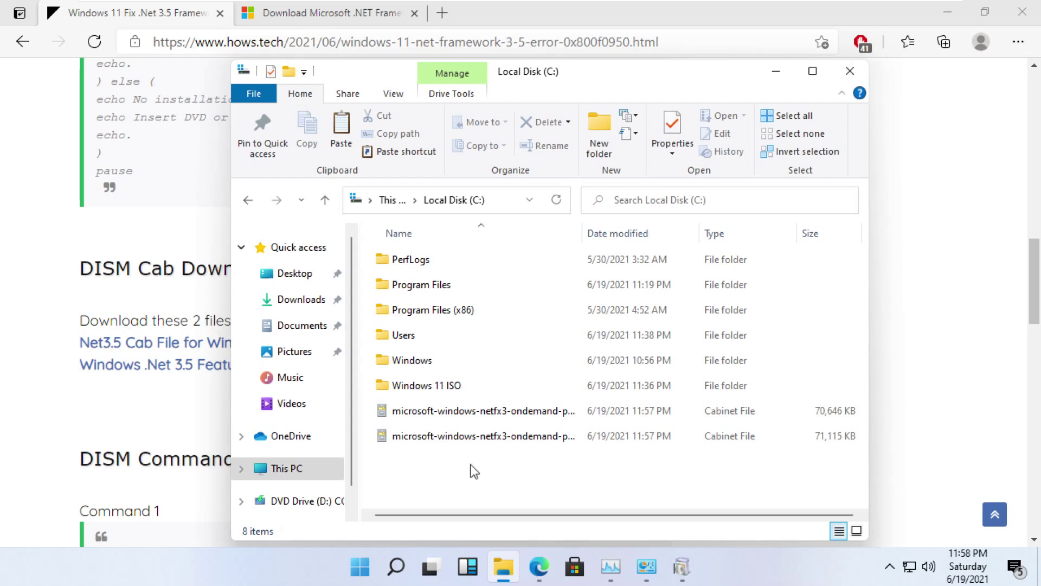
- Close the Windows Features failure page and its 0x8024402C error dialog
left_click(682, 567)
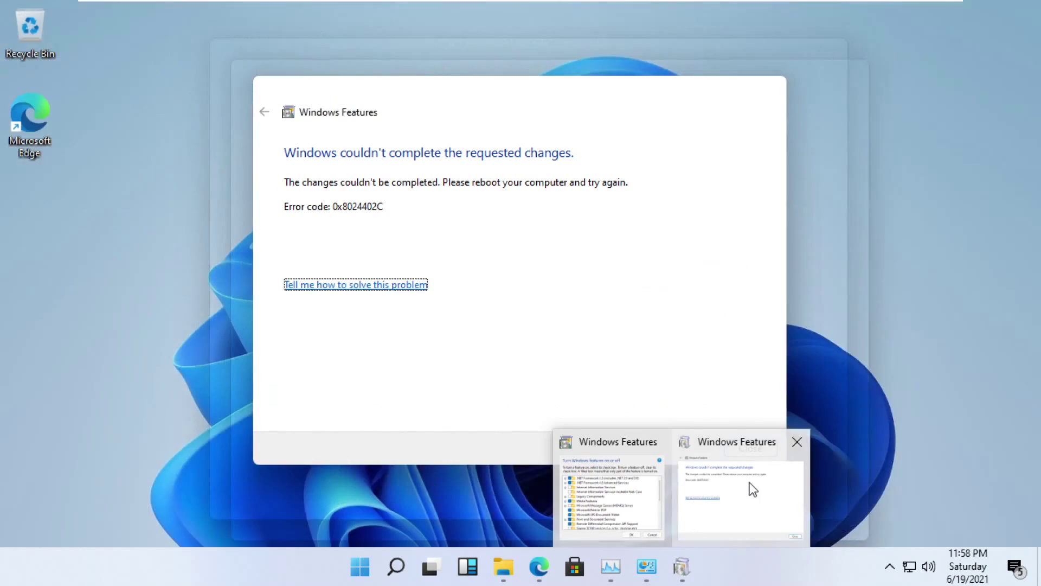
left_click(749, 483)
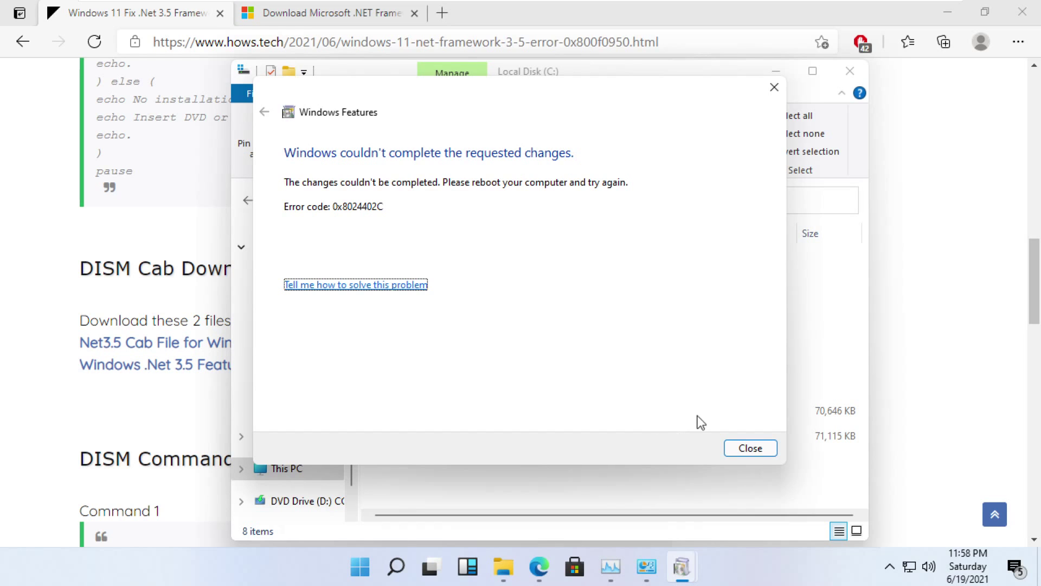
left_click(761, 450)
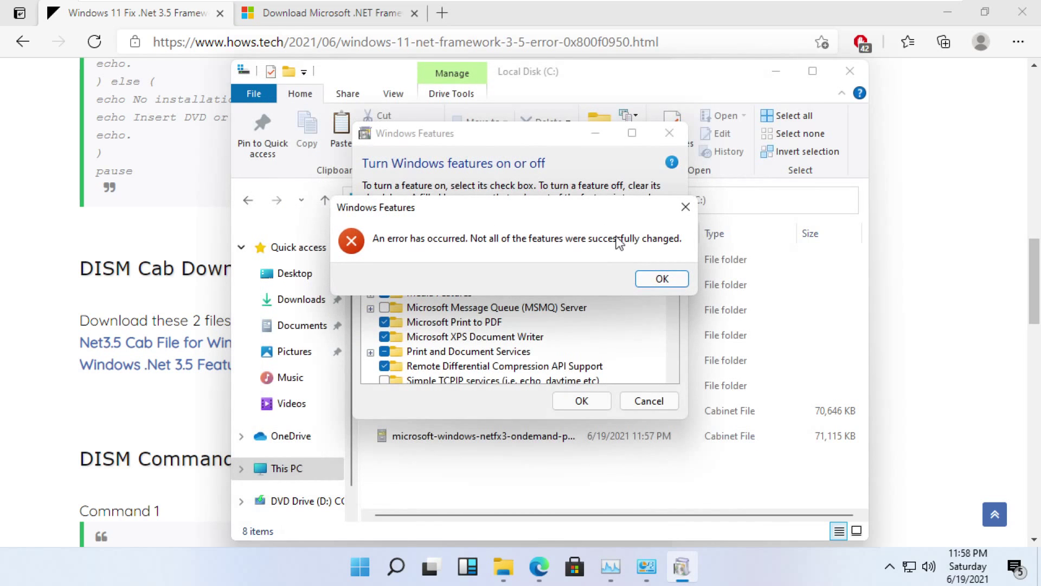
left_click(662, 278)
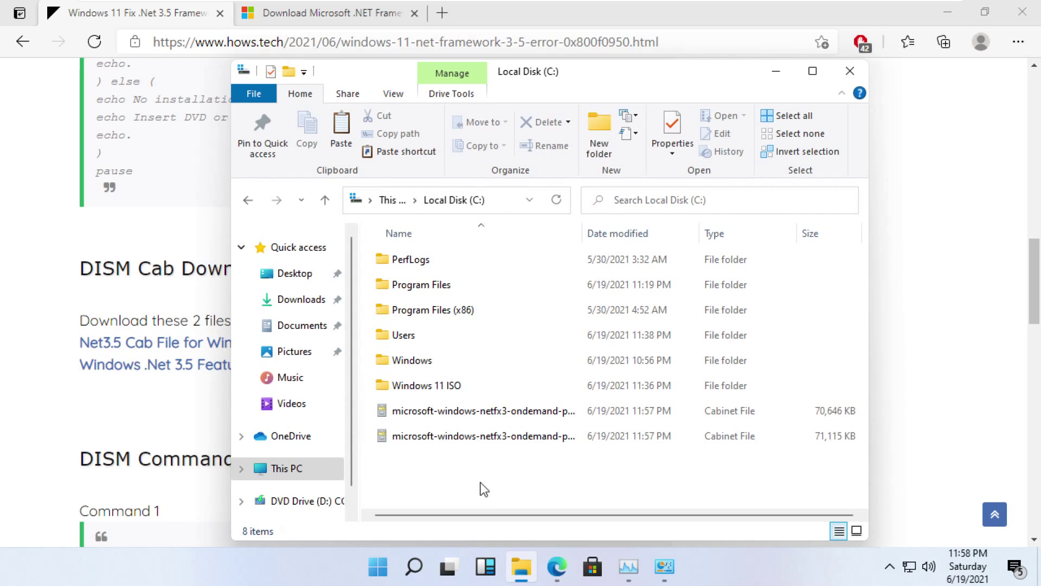
- Find the UAC settings via 'uac' search, set the slider to Never notify, and save
left_click(413, 566)
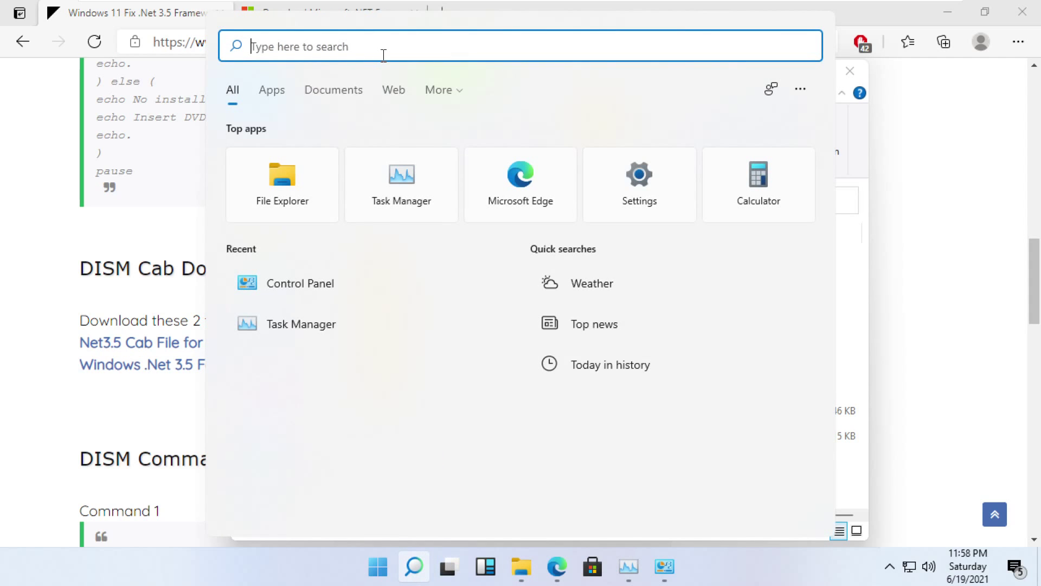
type("uac")
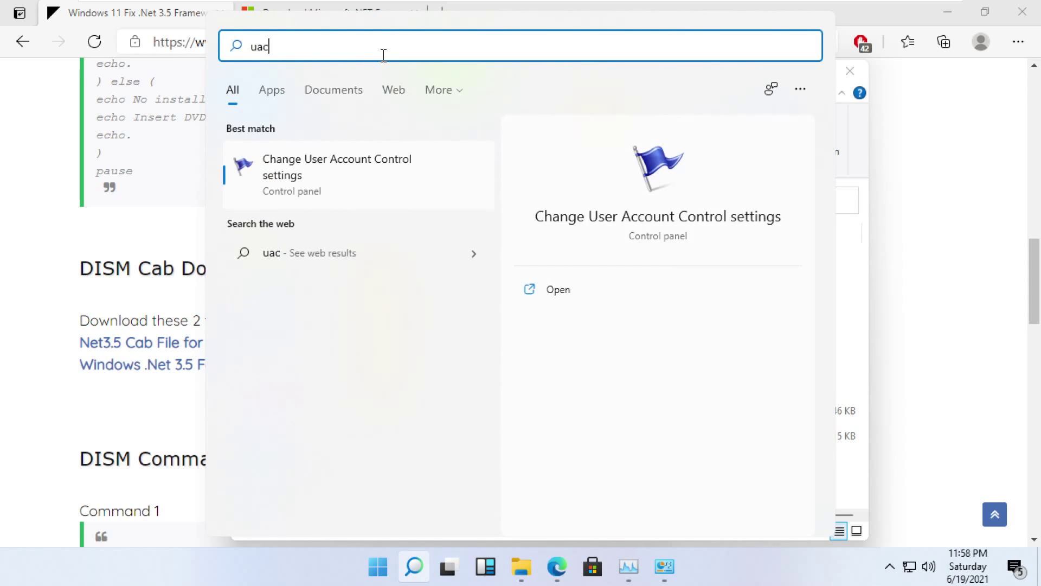
left_click(320, 191)
left_click_drag(330, 243, 332, 350)
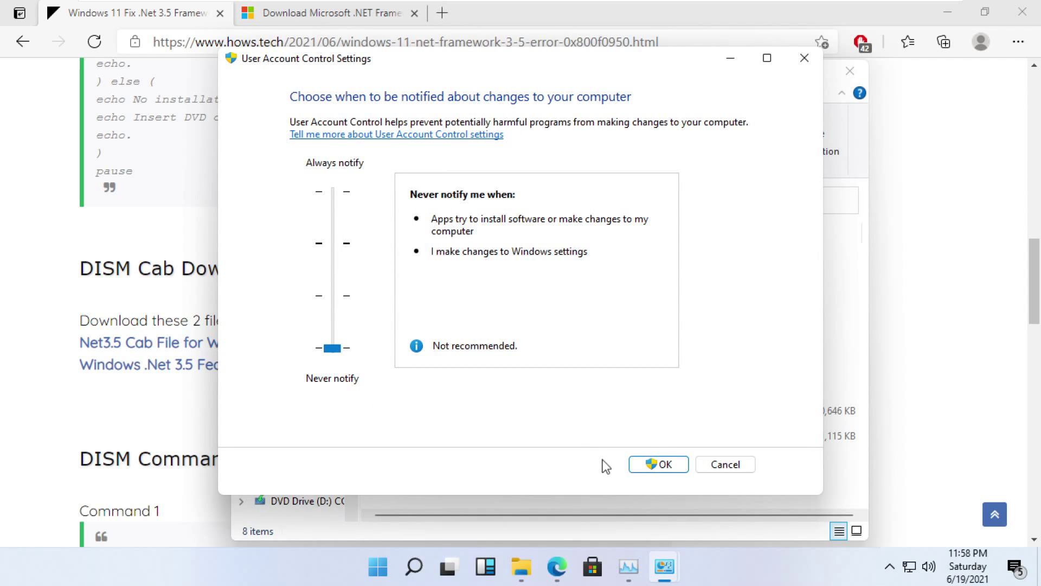
left_click(657, 465)
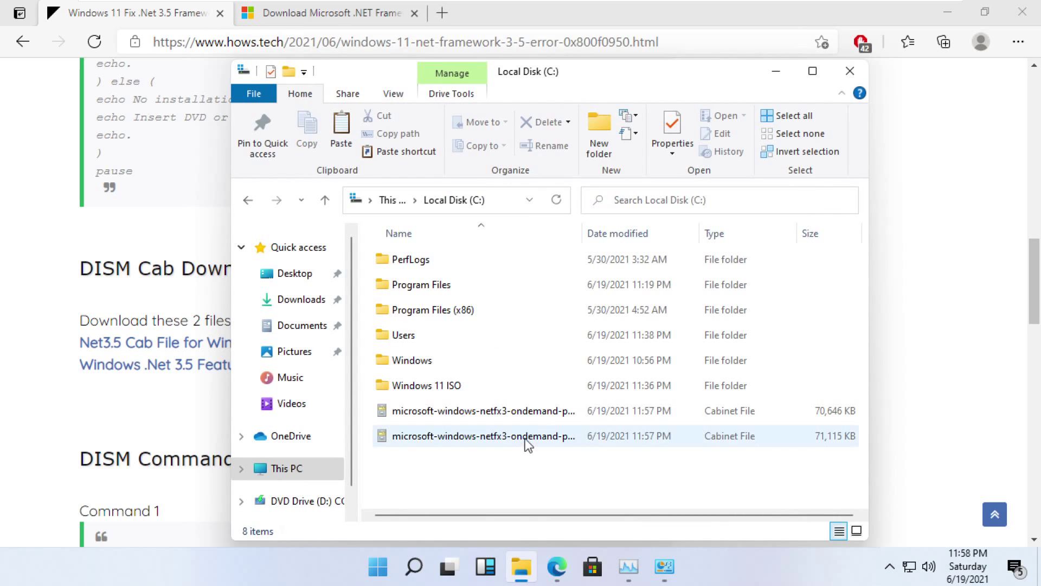
- Mount the Windows 11 ISO as DVD Drive (E:) and return to This PC
double_click(435, 386)
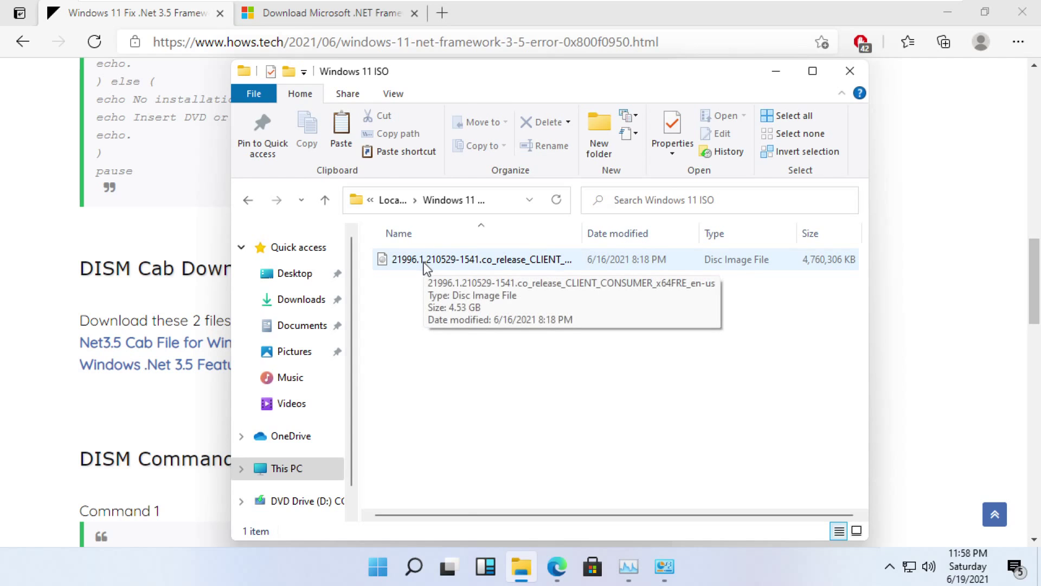
right_click(424, 261)
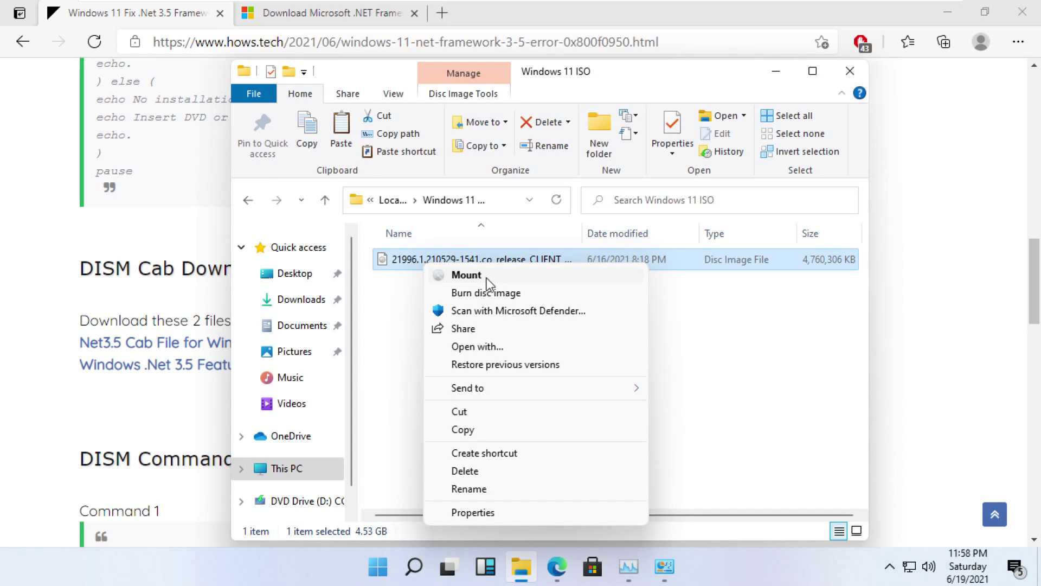
left_click(487, 277)
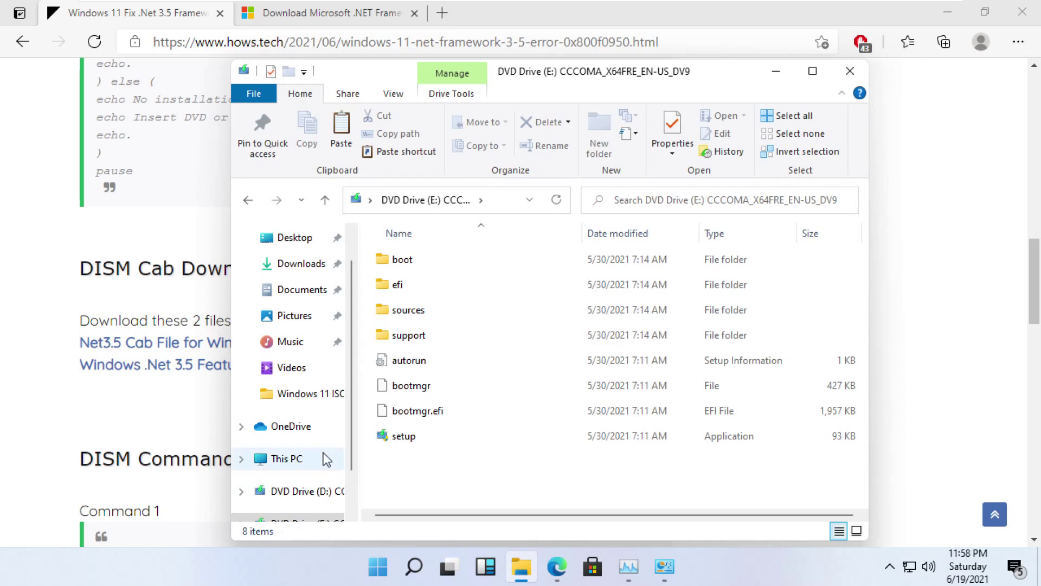
left_click(310, 460)
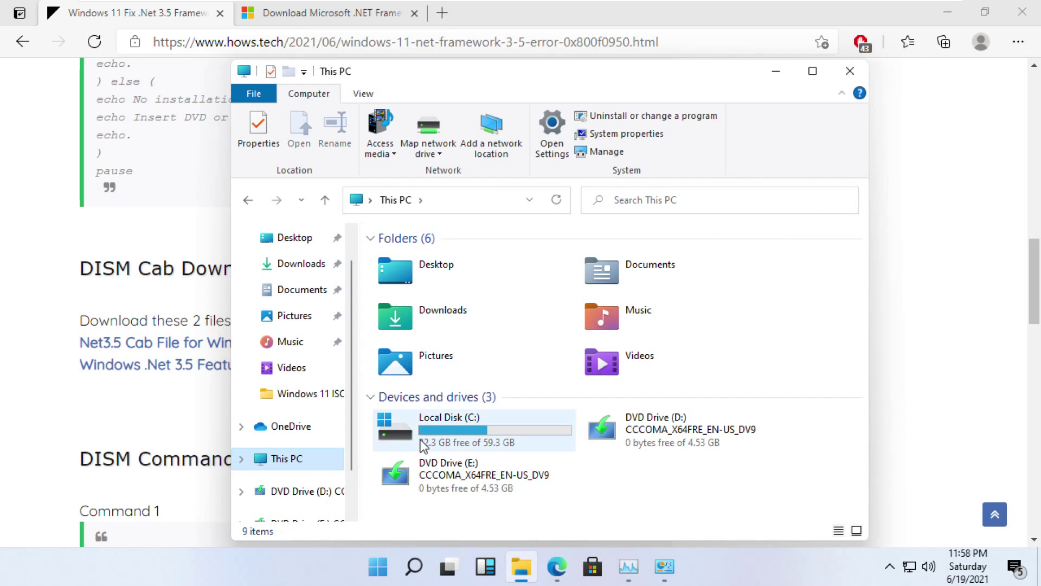
left_click(415, 567)
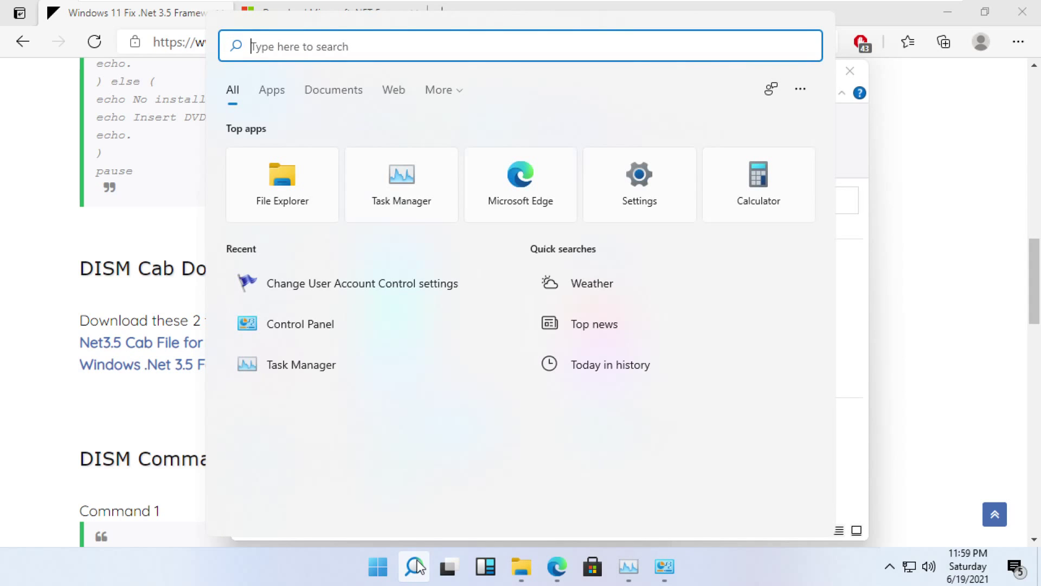
- Launch a maximized Administrator Command Prompt, then bring the Edge DISM guide forward
type("cmd")
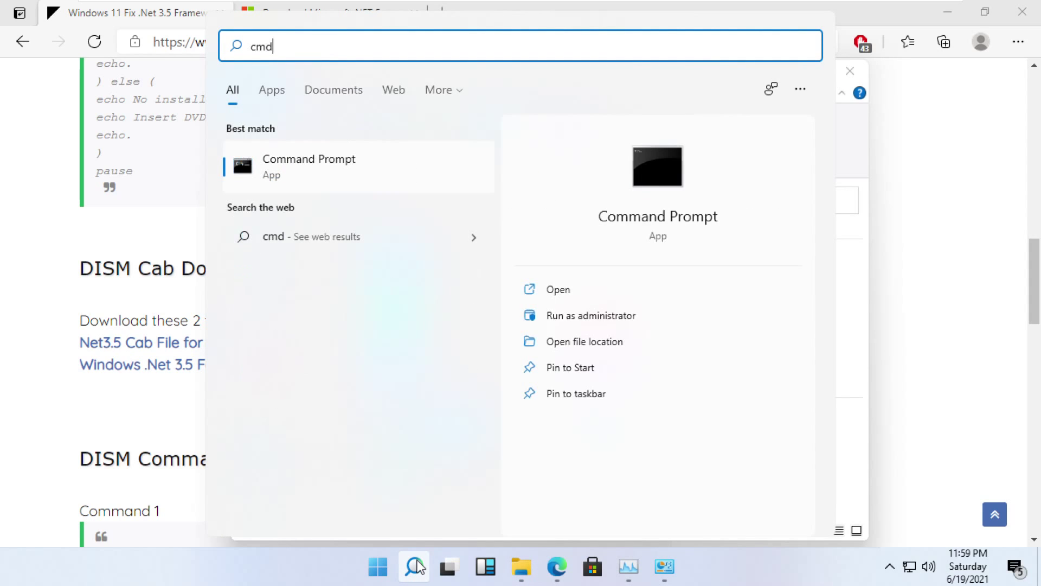
right_click(304, 167)
left_click(355, 183)
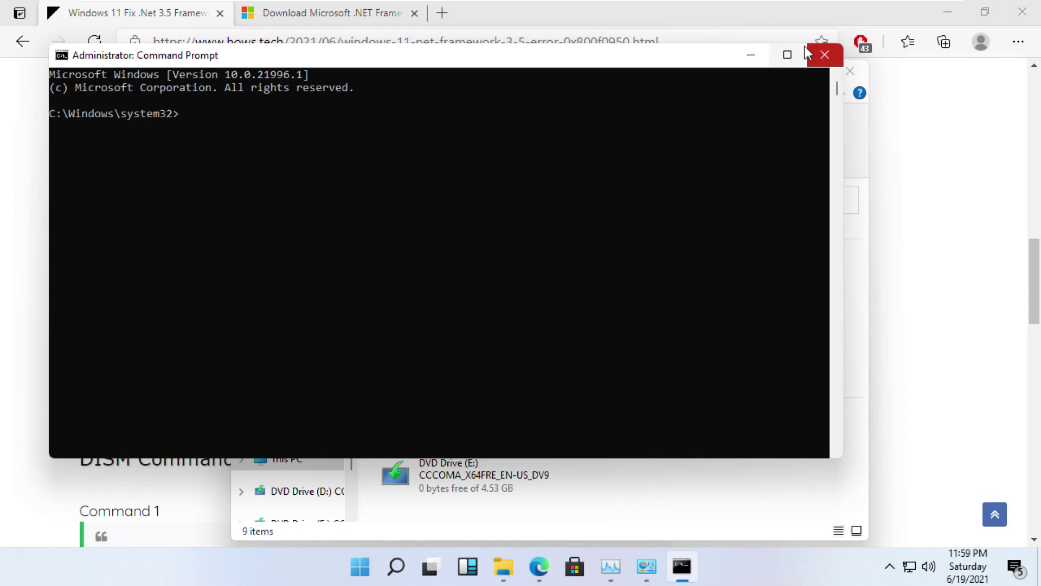
left_click(790, 54)
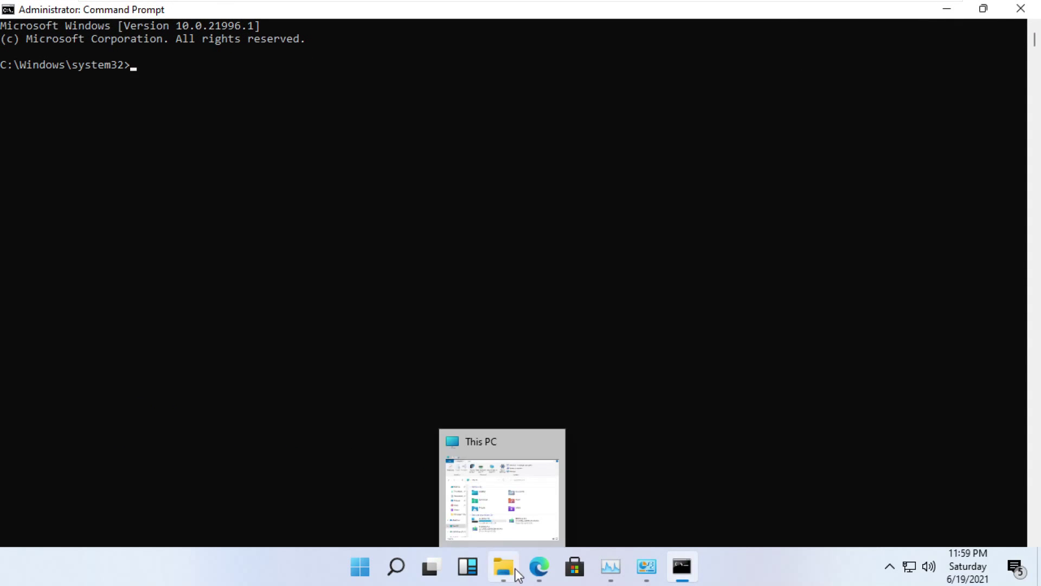
mouse_move(537, 561)
left_click(542, 573)
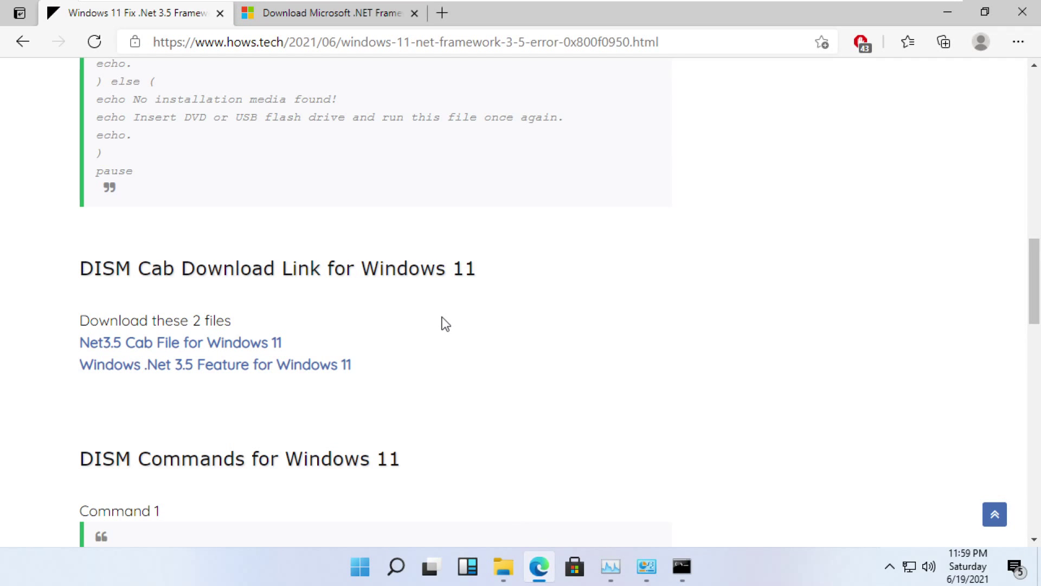
- Copy the DISM RestoreHealth line (Command 1) from the Edge guide, then return to the admin Command Prompt
scroll(442, 320, "down", 5)
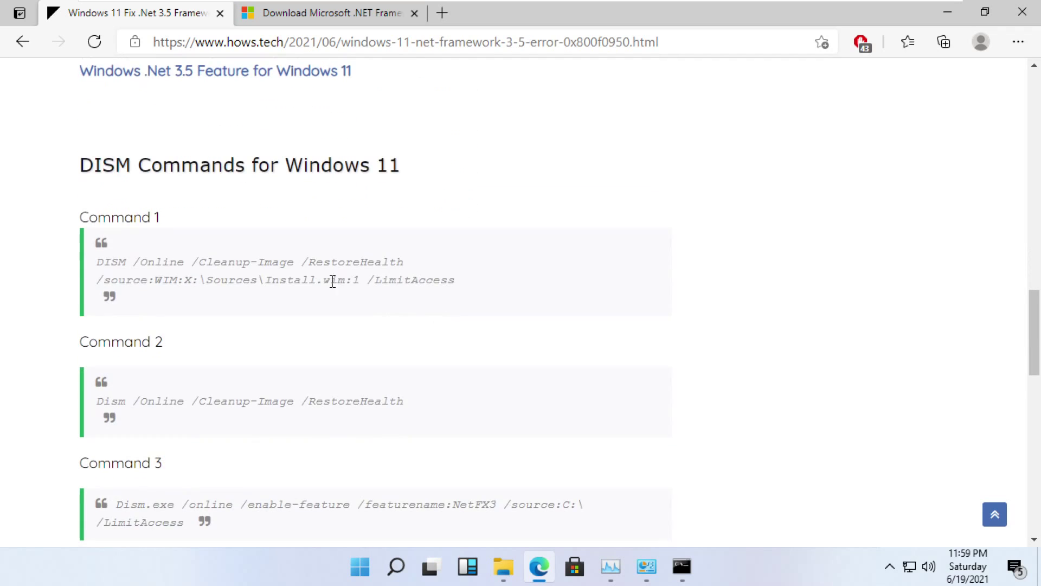
right_click(270, 280)
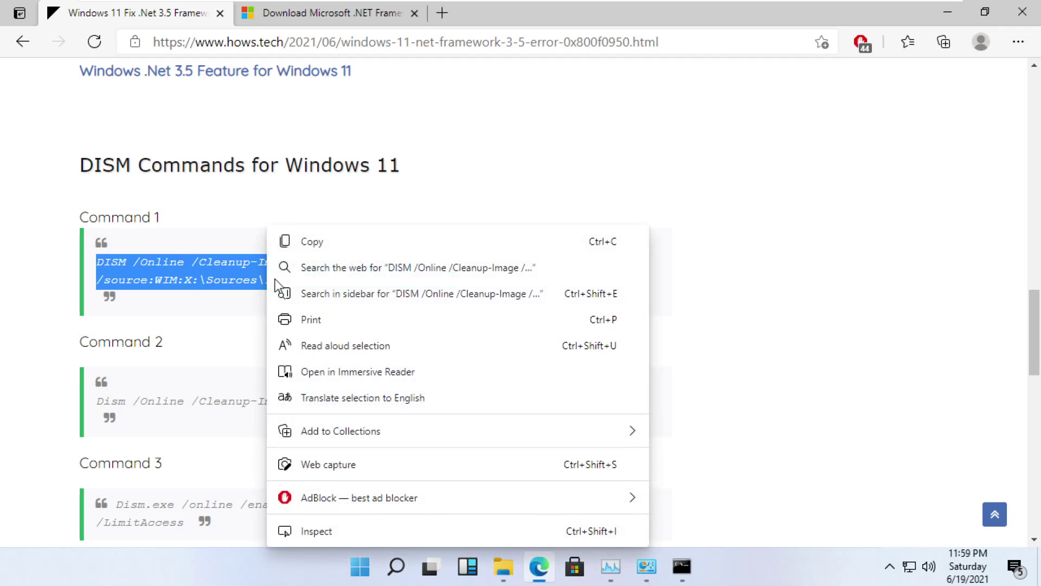
left_click(326, 242)
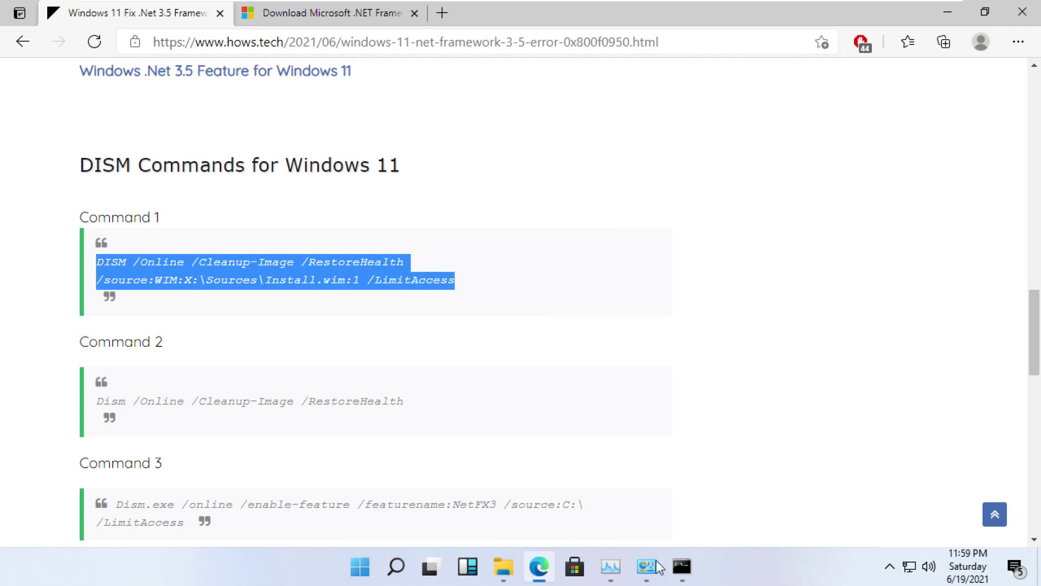
left_click(681, 566)
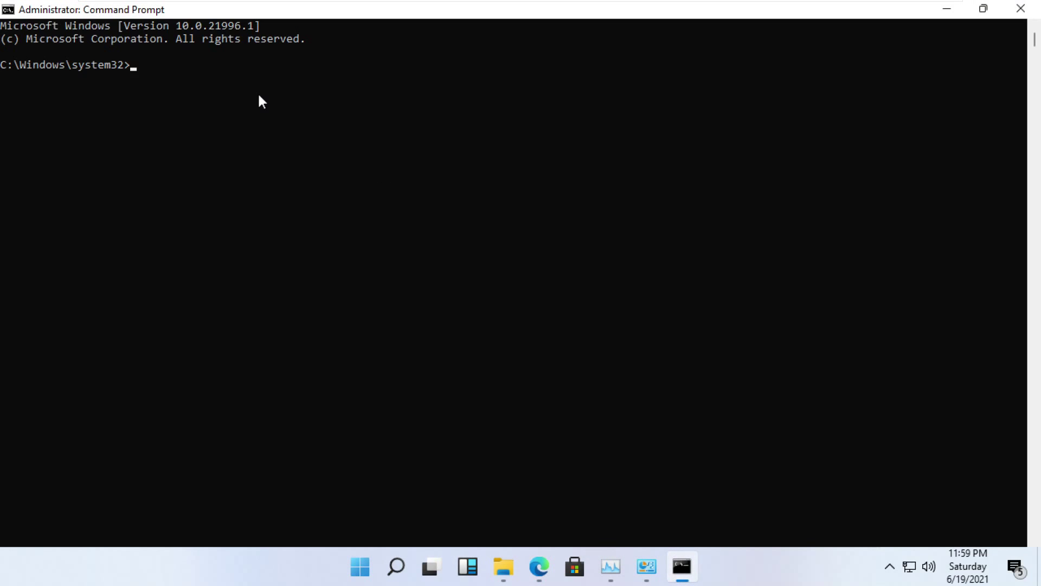
- Run DISM RestoreHealth with source E:\Sources\Install.wim:1 after confirming the DVD is drive E
key("ctrl+v")
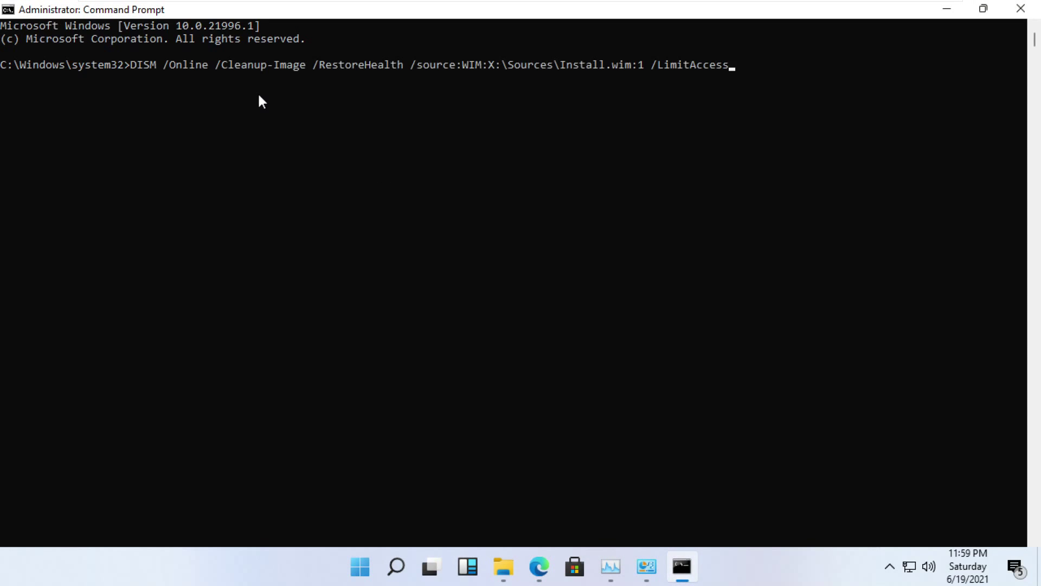
left_click(503, 566)
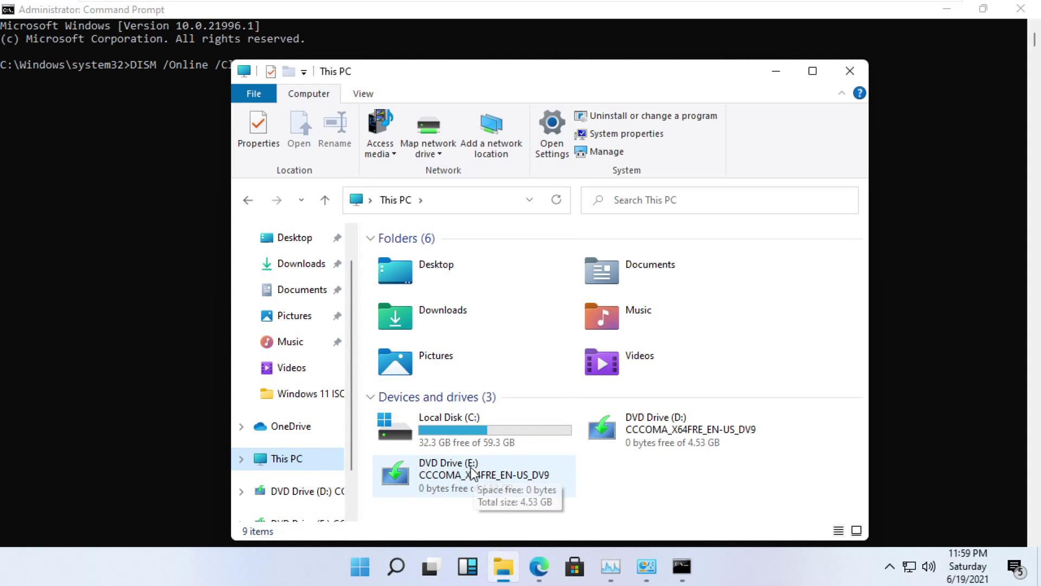
left_click(150, 145)
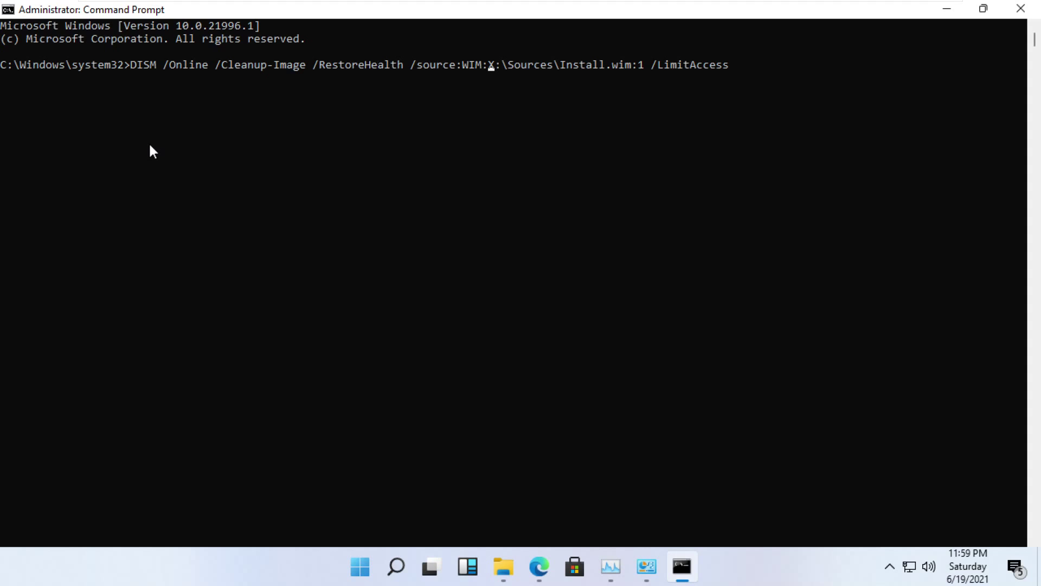
key("BackSpace")
type("E")
key("Return")
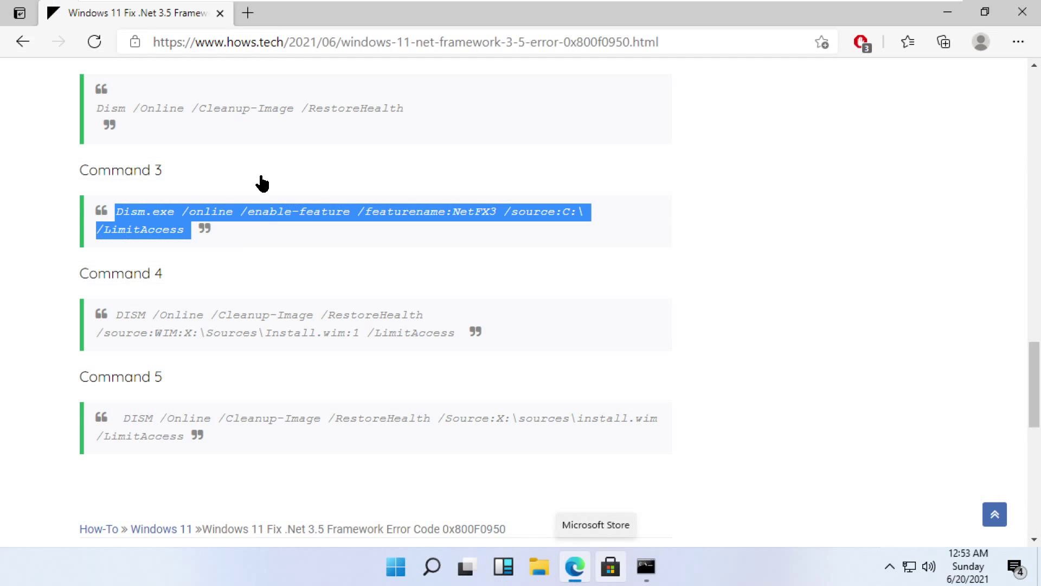
- Copy Command 3 and run DISM to enable NetFX3 from source C:\ with /LimitAccess
right_click(272, 214)
left_click(317, 230)
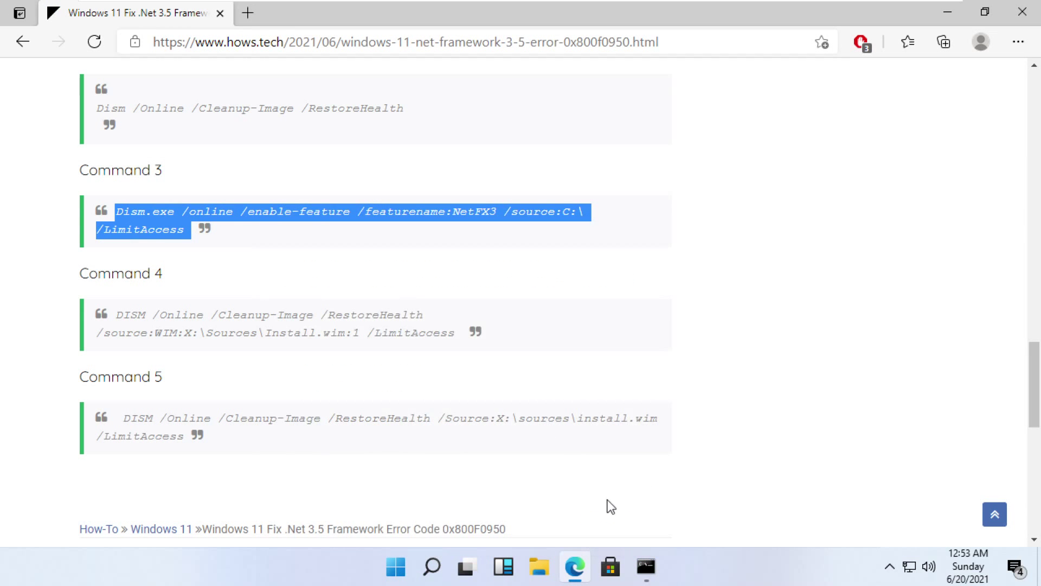
left_click(646, 567)
right_click(266, 83)
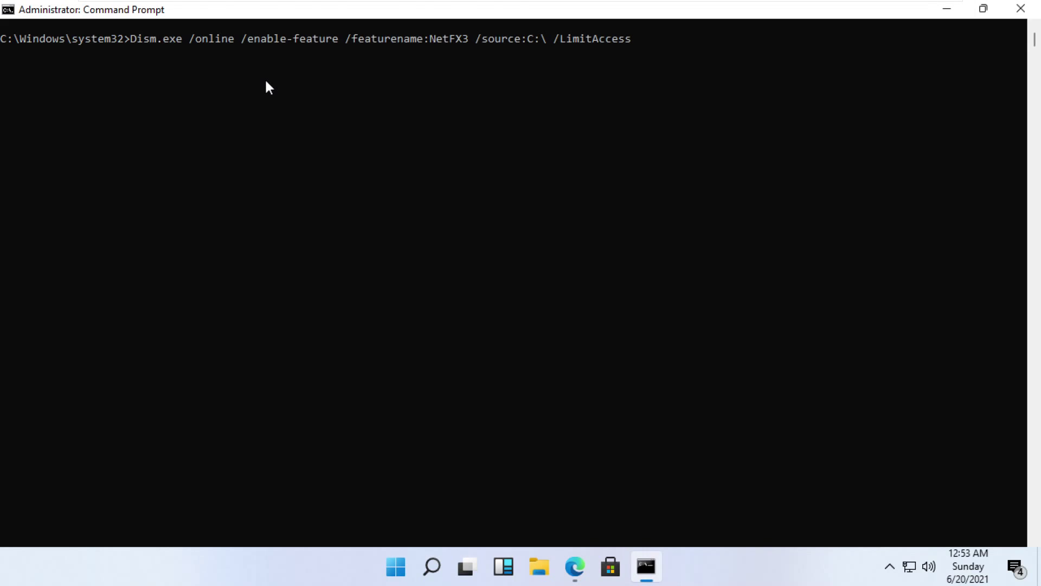
key("Return")
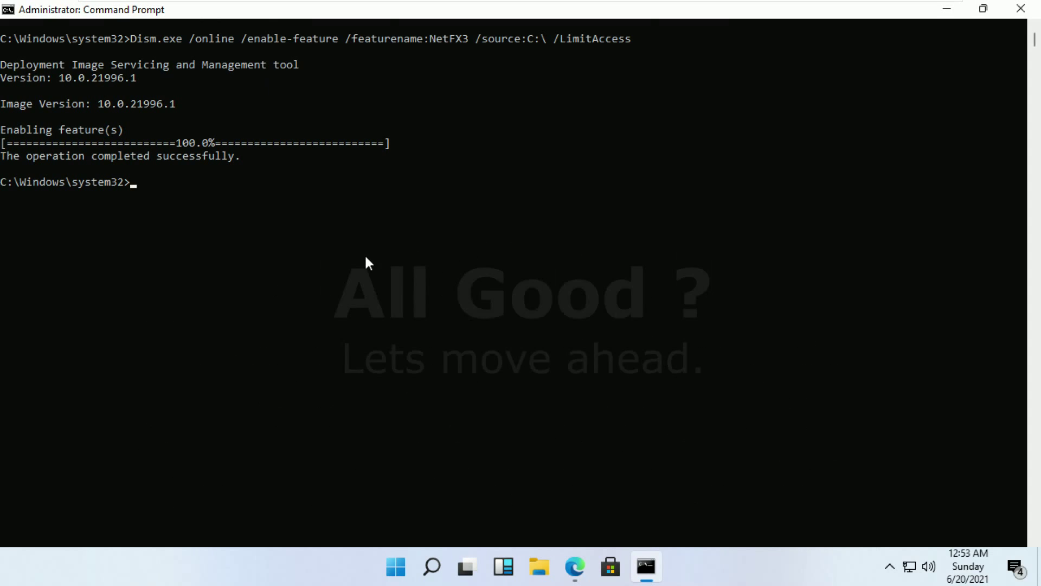
left_click(432, 567)
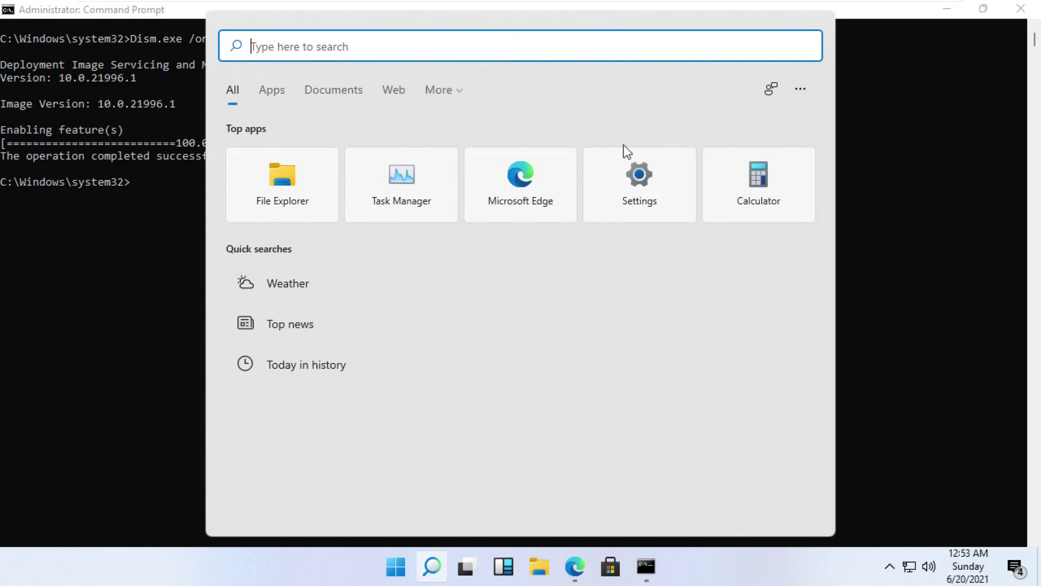
- Open Turn Windows features on or off from Control Panel's Programs page
type("control")
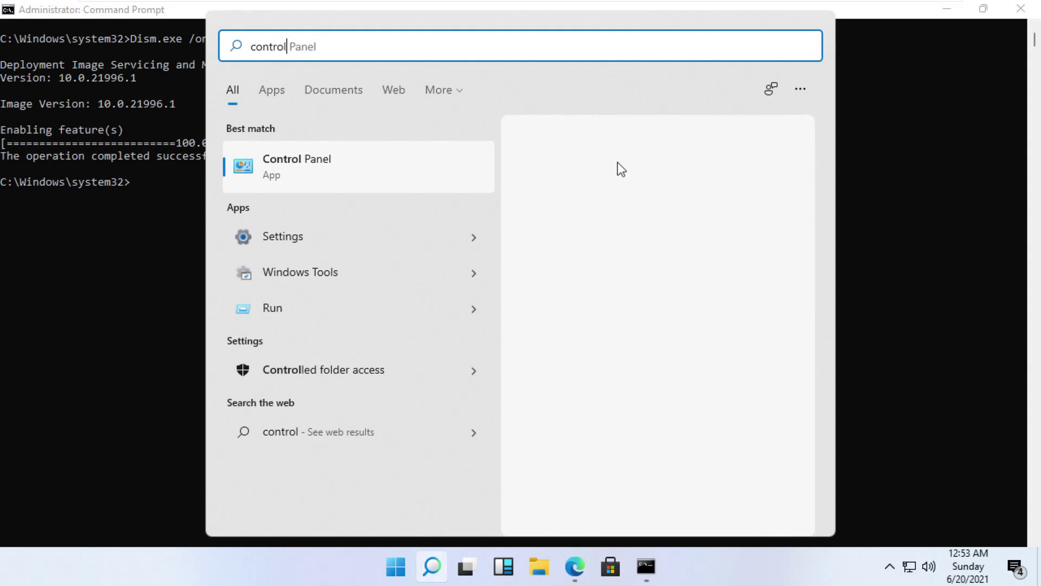
left_click(349, 168)
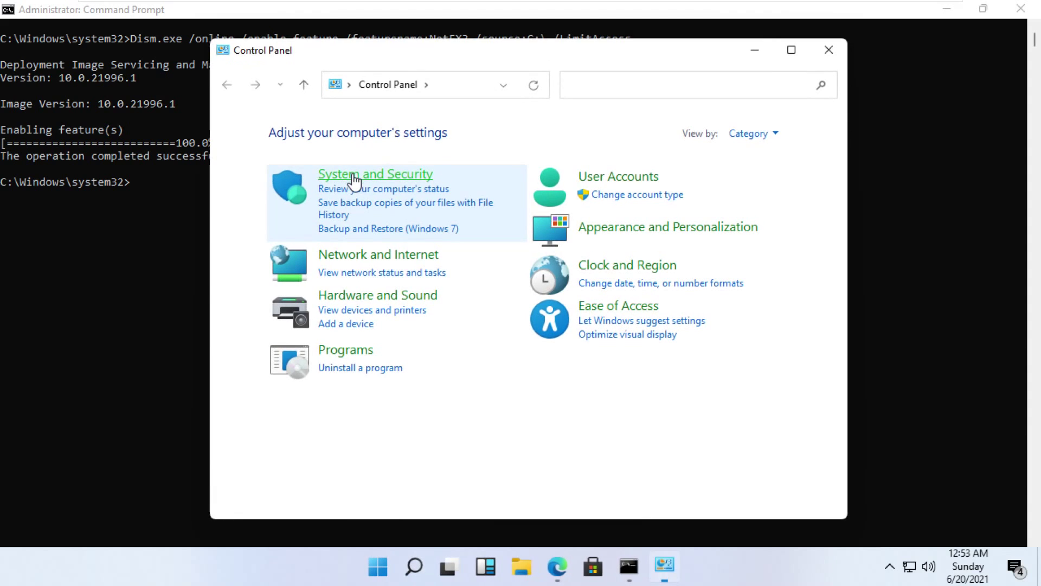
left_click(359, 354)
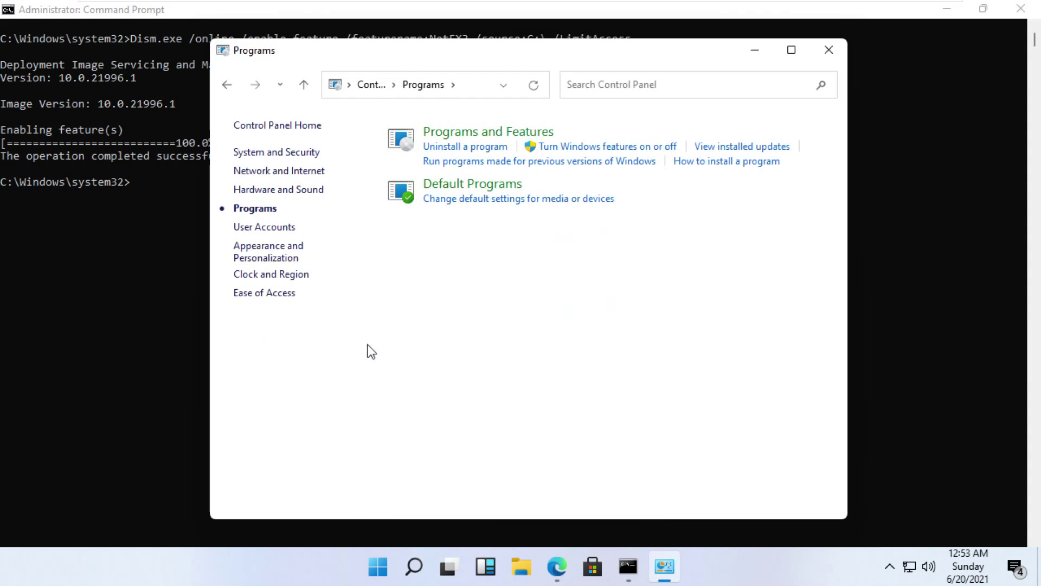
left_click(558, 147)
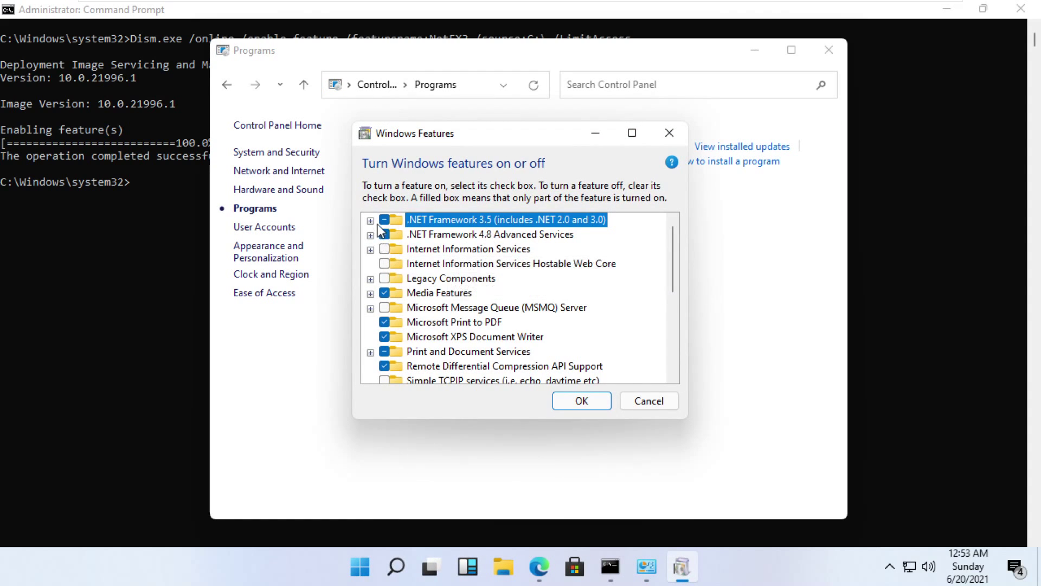
- Tick both WCF HTTP and Non-HTTP Activation under .NET Framework 3.5 and confirm with OK
left_click(370, 221)
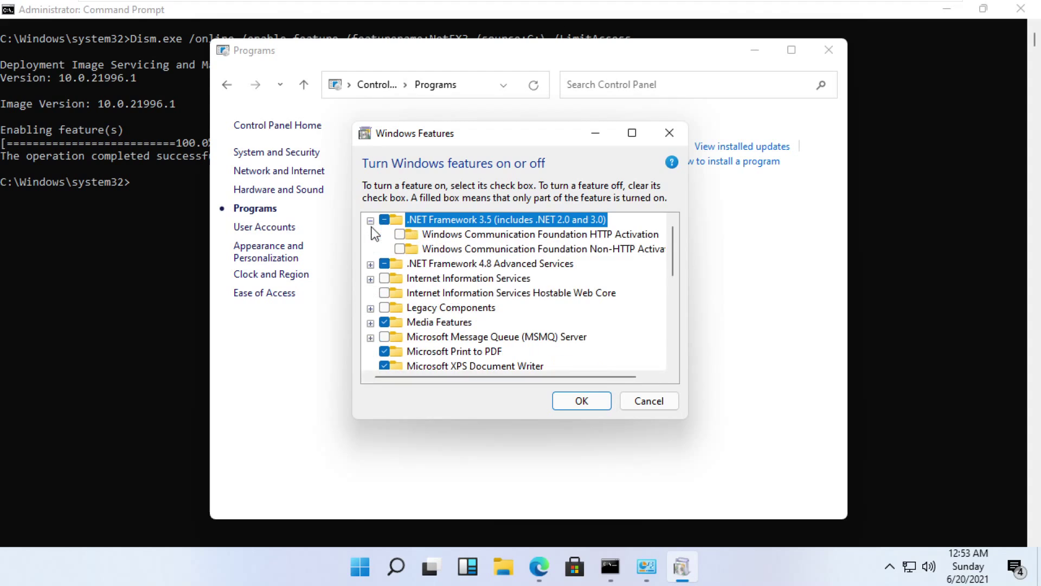
left_click(400, 235)
left_click(400, 249)
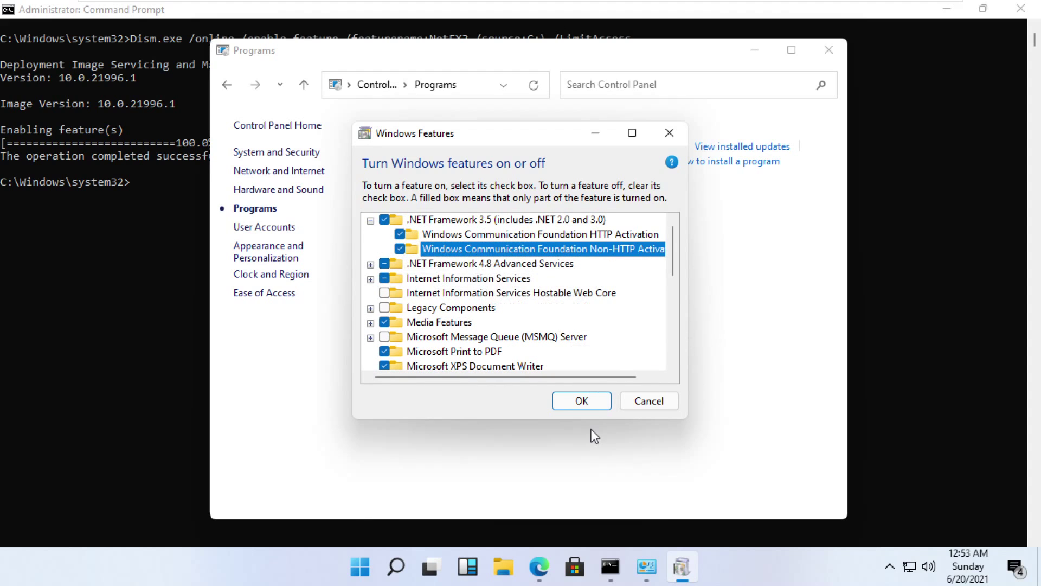
left_click(581, 401)
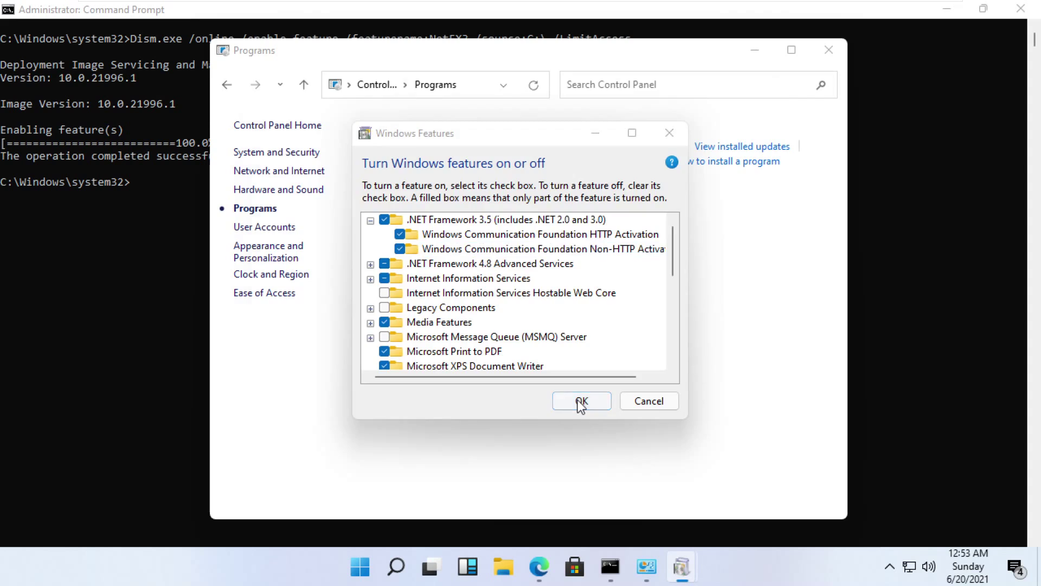